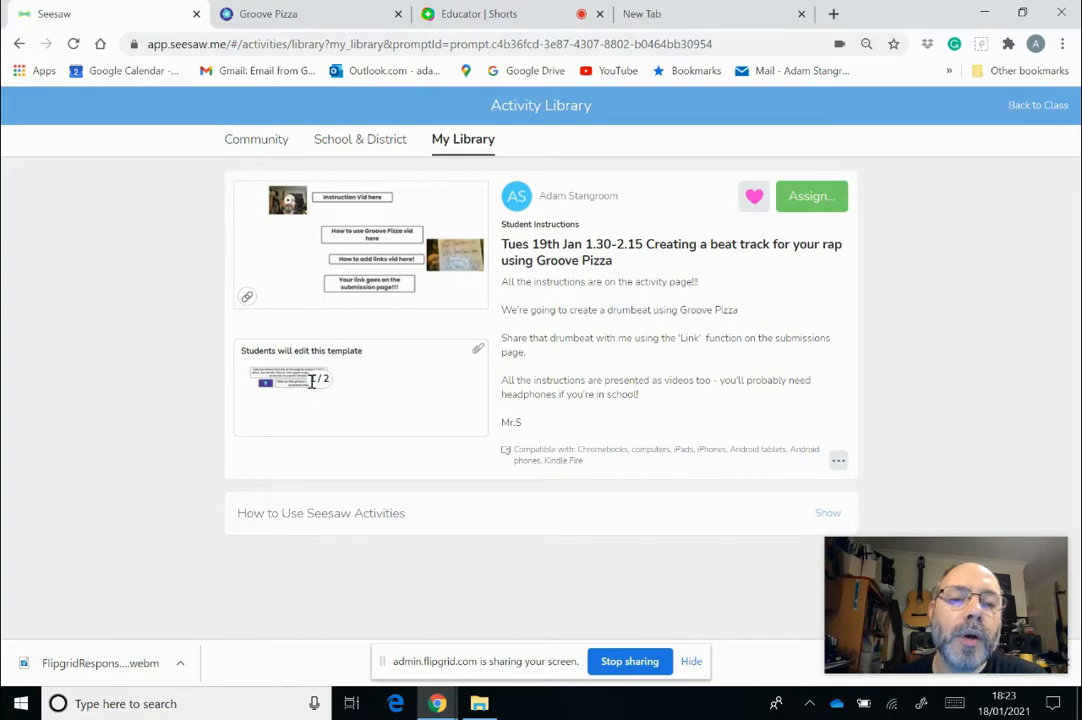
Open the student template's Groove Pizza link page and load apps.musedlab.org/groovepizza/ in the spare browser tab
click(280, 389)
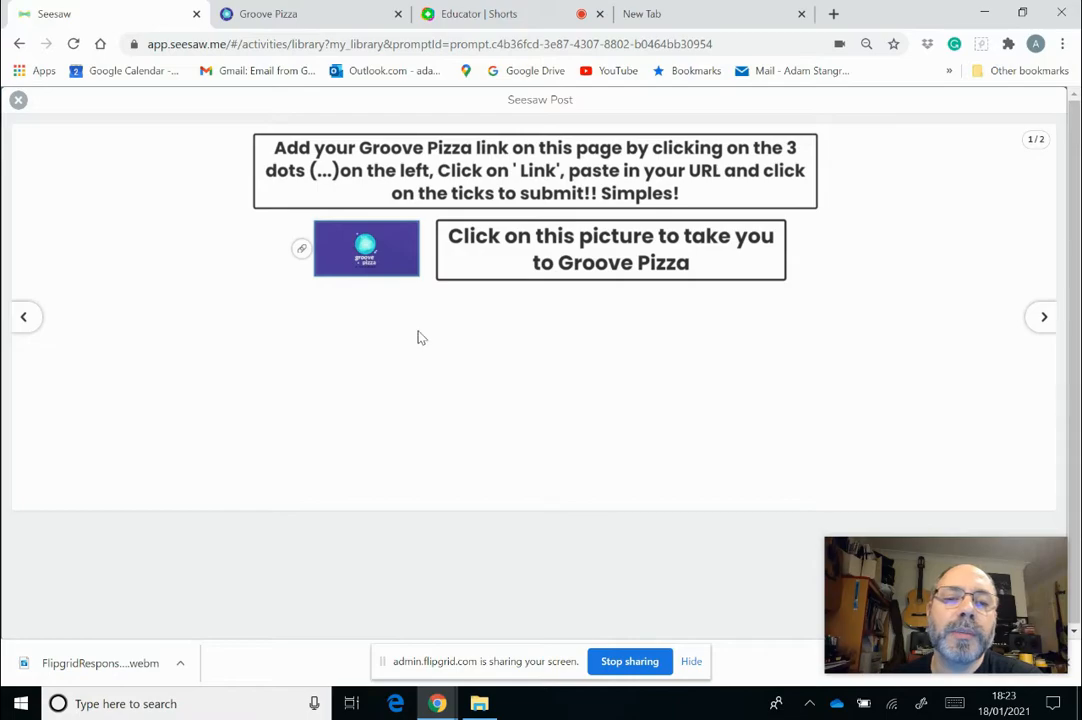
mouse_move(362, 249)
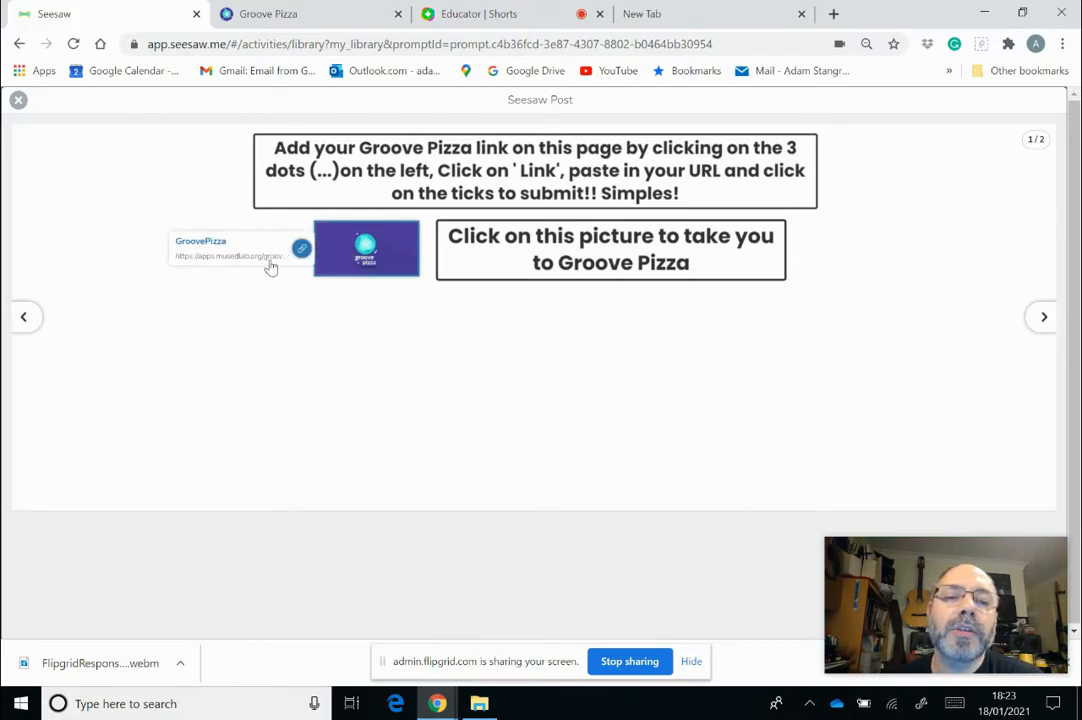
click(364, 258)
click(655, 18)
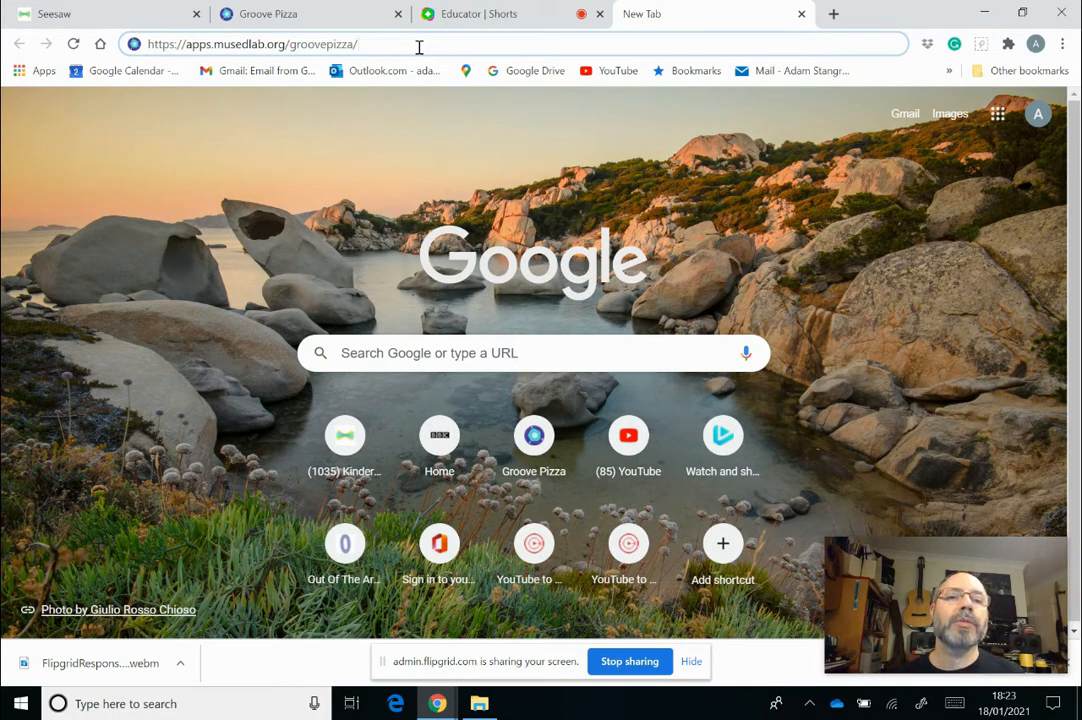
key(Return)
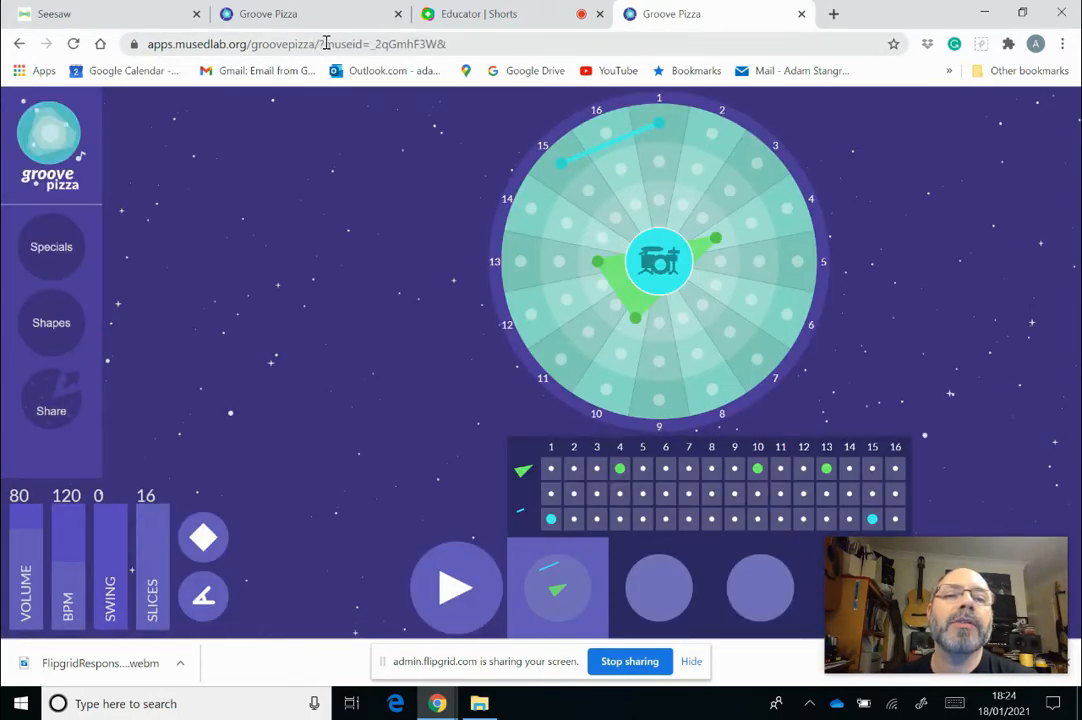
Examine the Groove Pizza web address, its museid portion, and the options available for copying the full link
drag(317, 41, 327, 42)
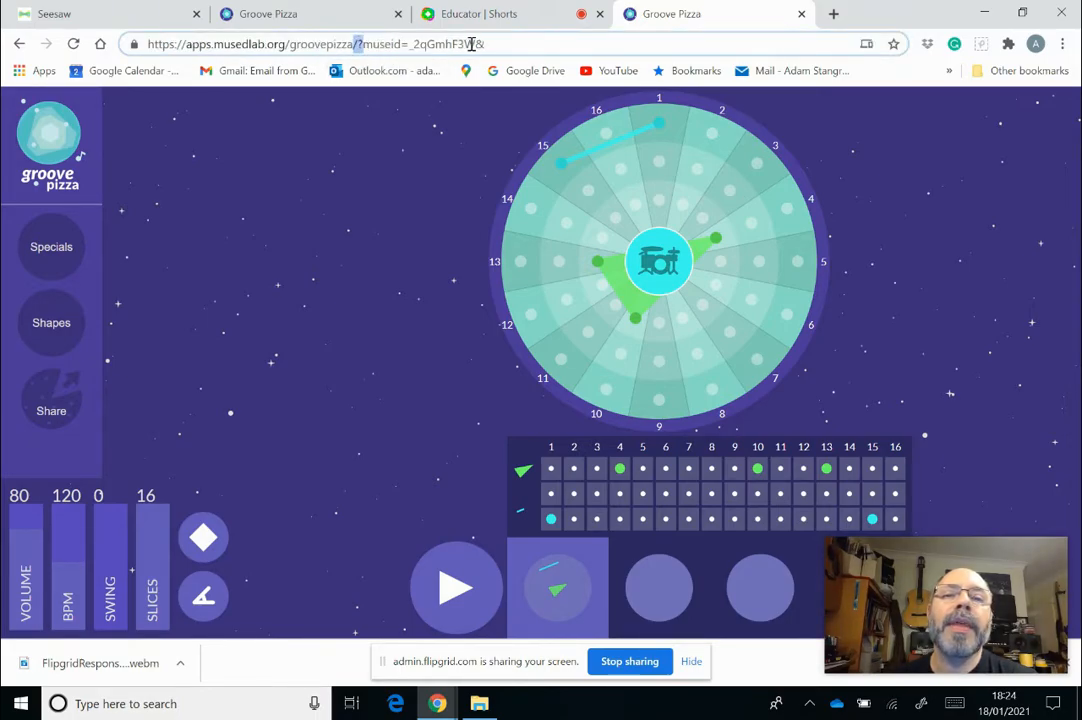
drag(512, 43, 362, 44)
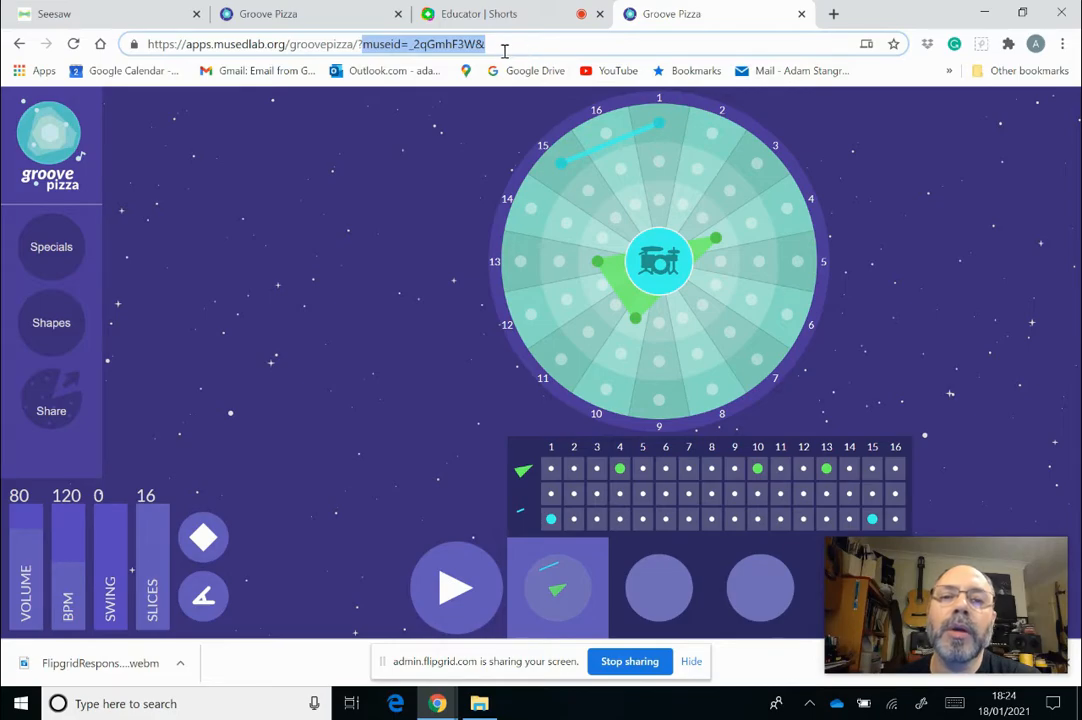
drag(515, 41, 357, 44)
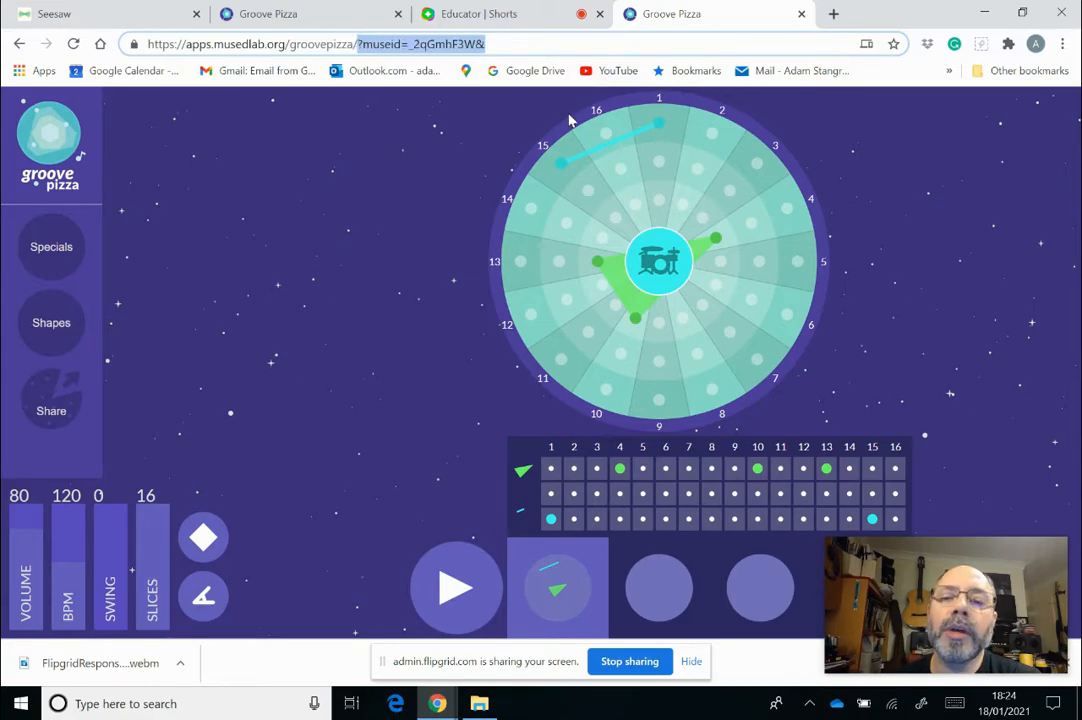
click(500, 44)
drag(500, 44, 118, 36)
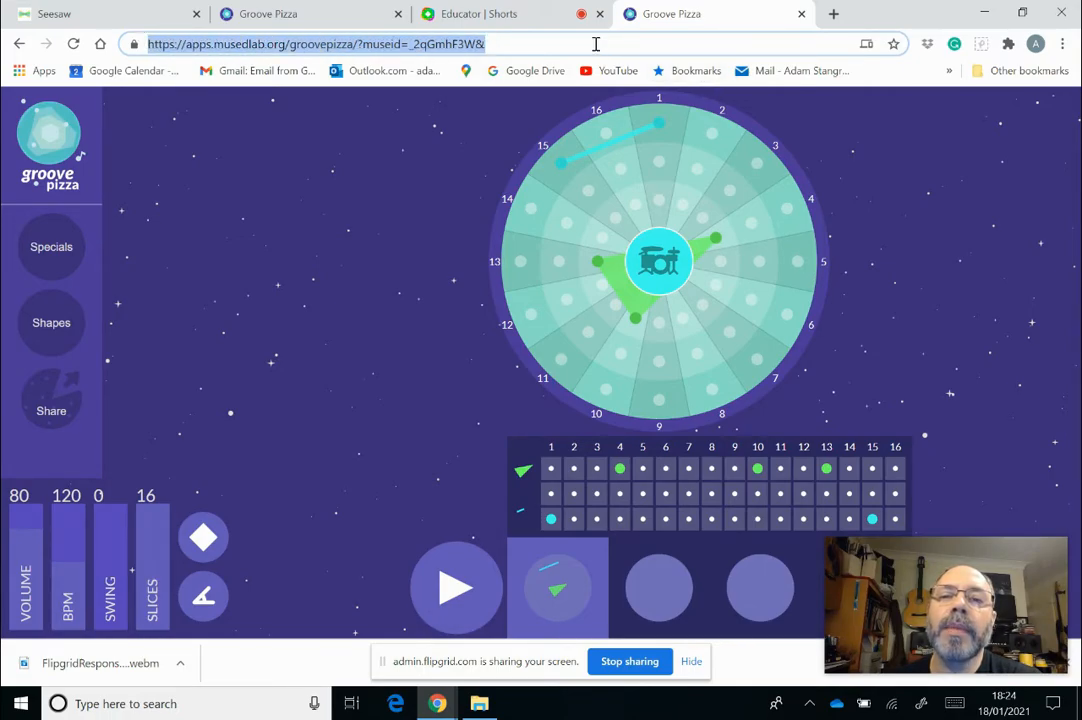
click(595, 44)
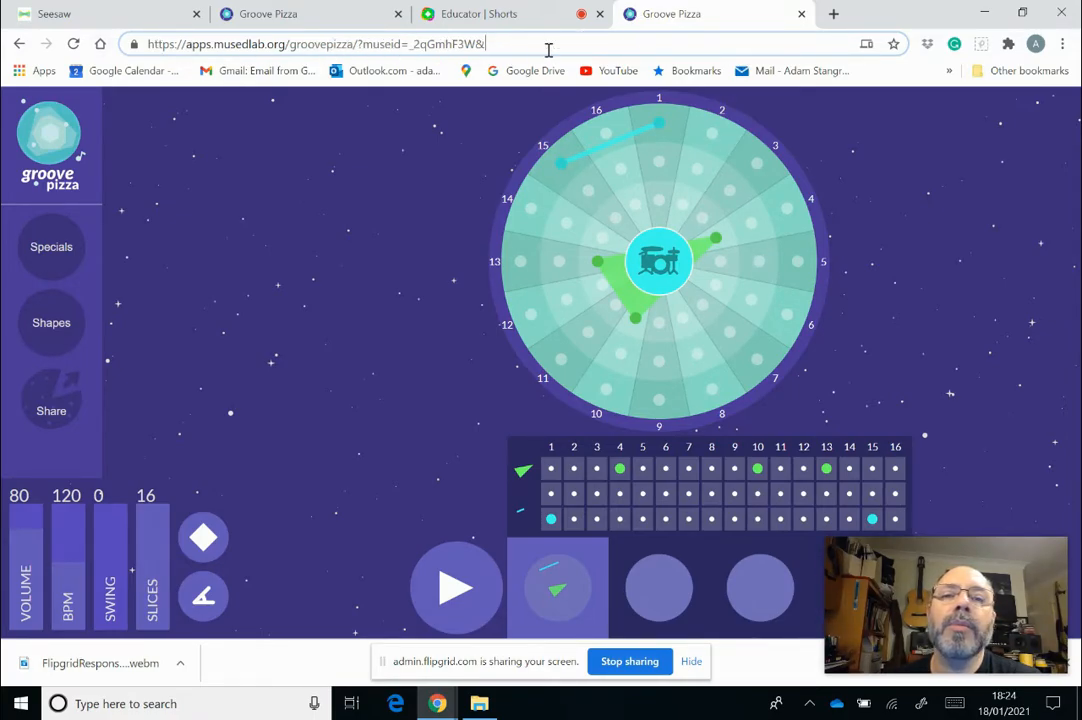
drag(480, 42, 103, 38)
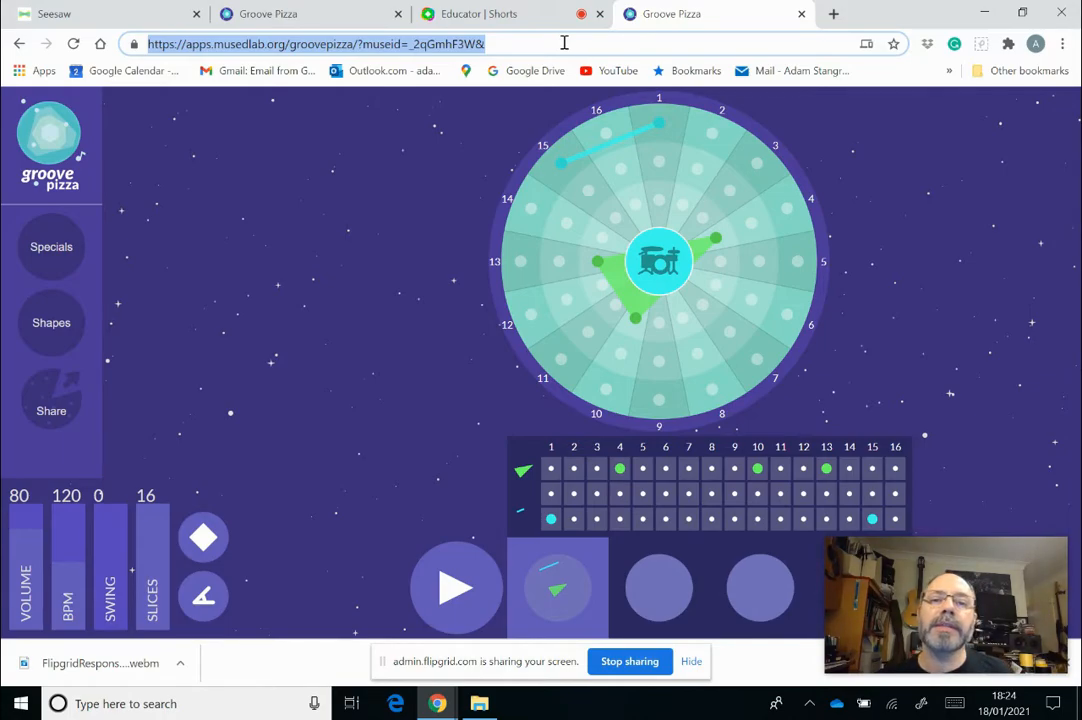
right_click(502, 41)
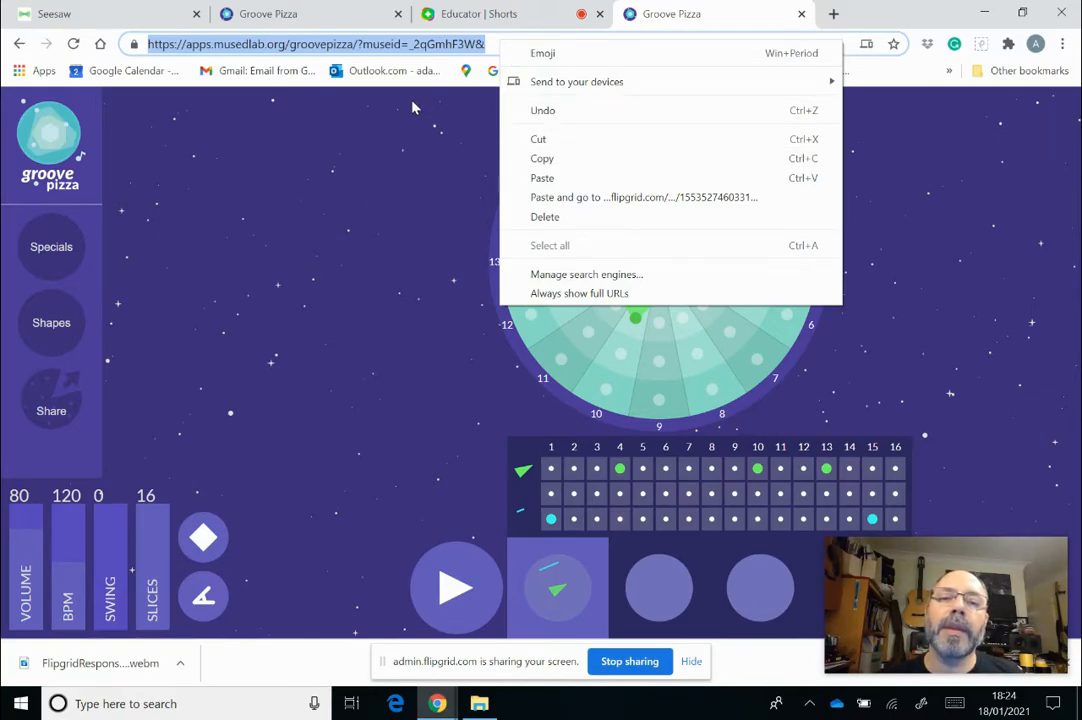
click(383, 174)
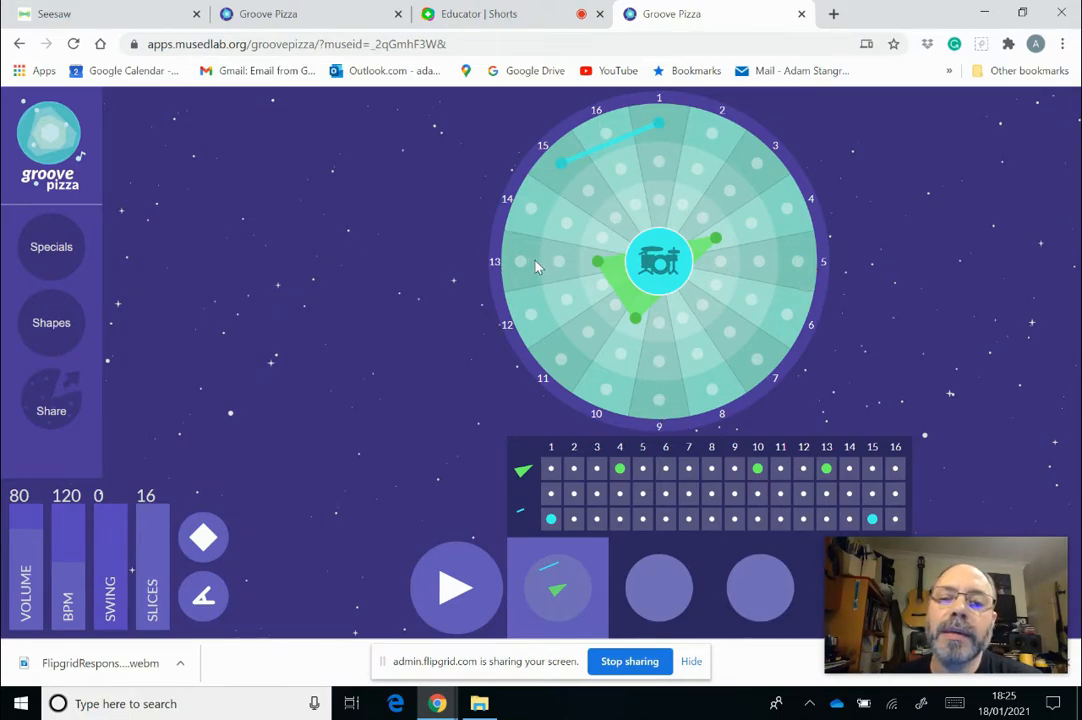
Switch the drum kit to Hip-Hop and clear every existing beat from the pattern
click(657, 266)
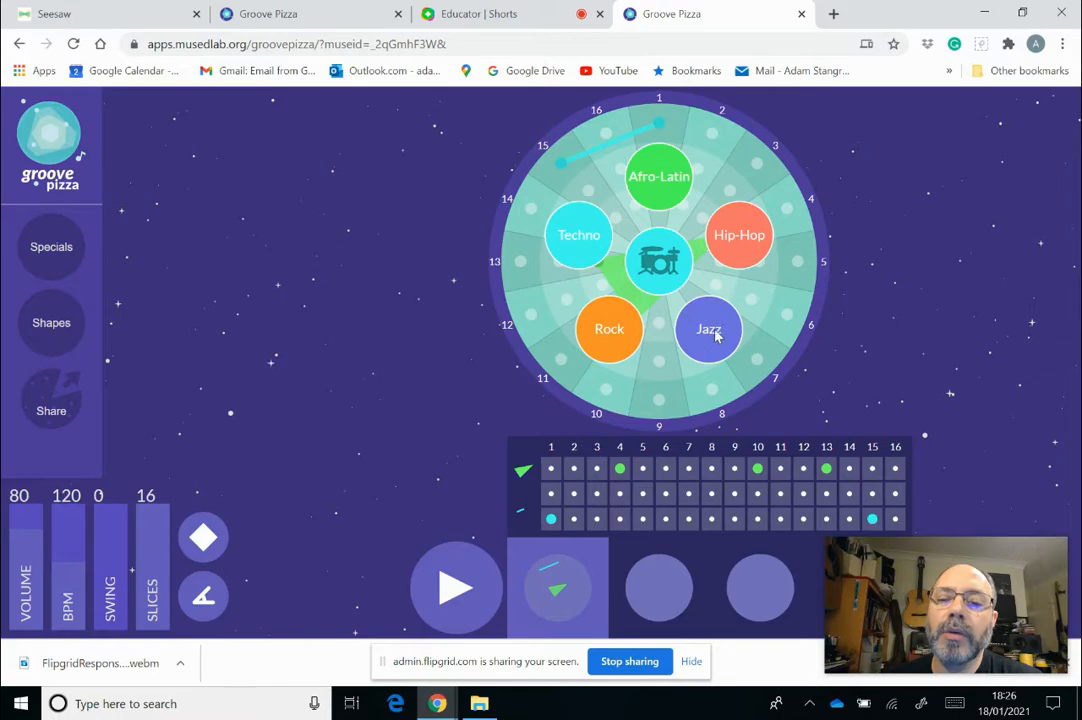
click(740, 244)
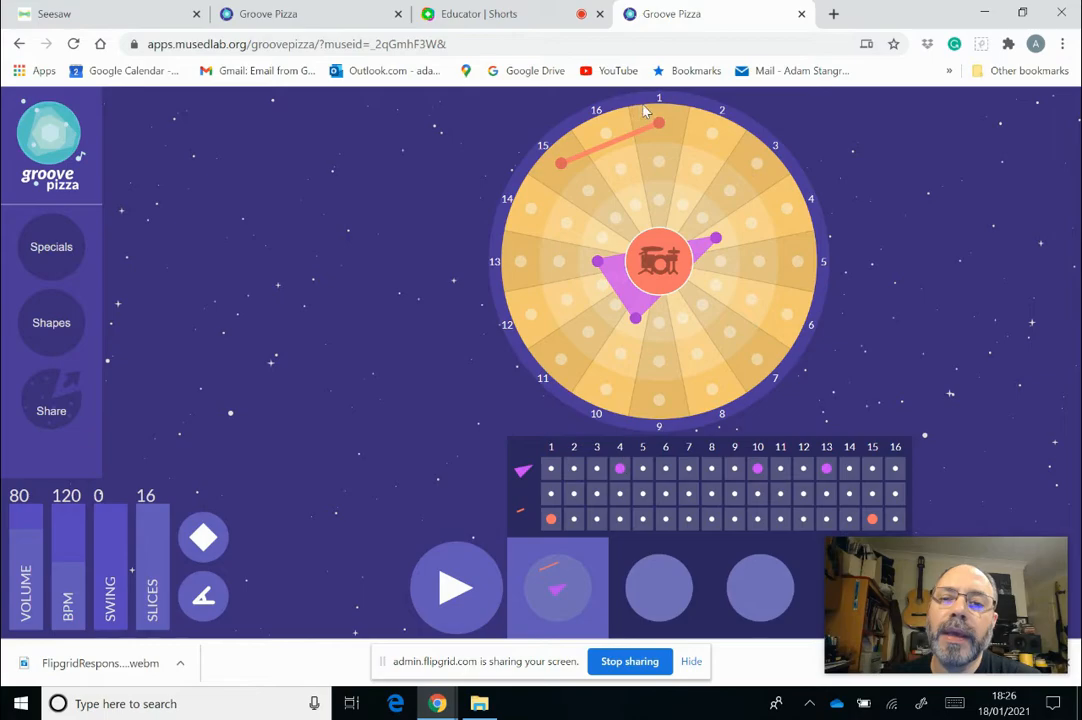
click(551, 521)
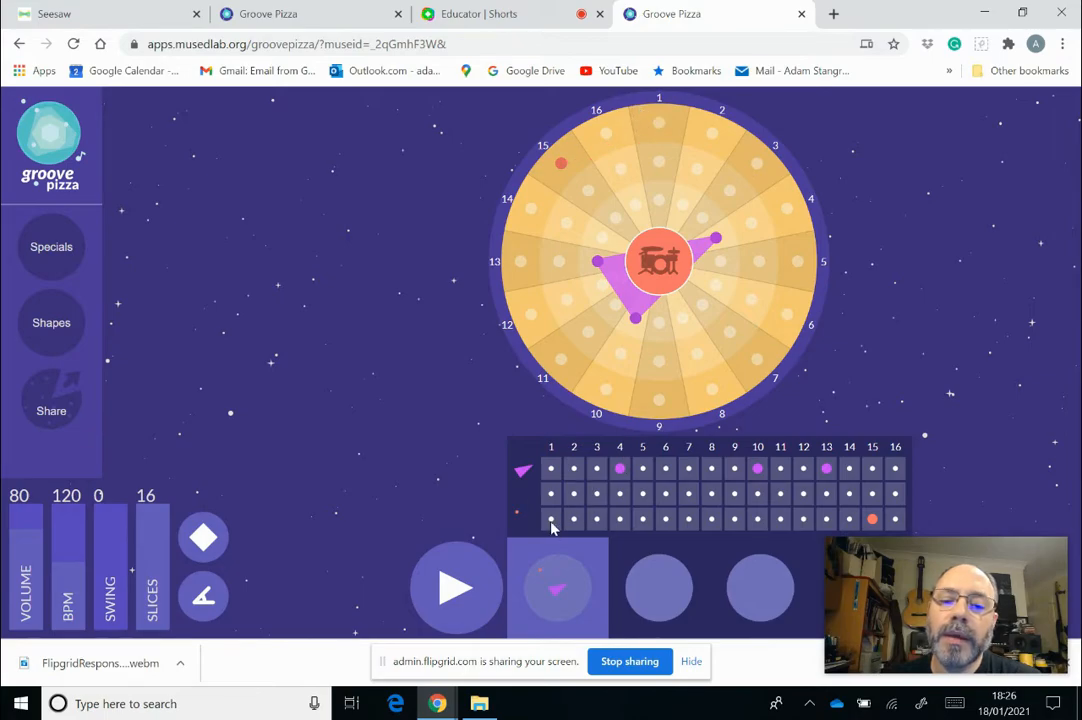
click(551, 521)
click(551, 521)
click(551, 521)
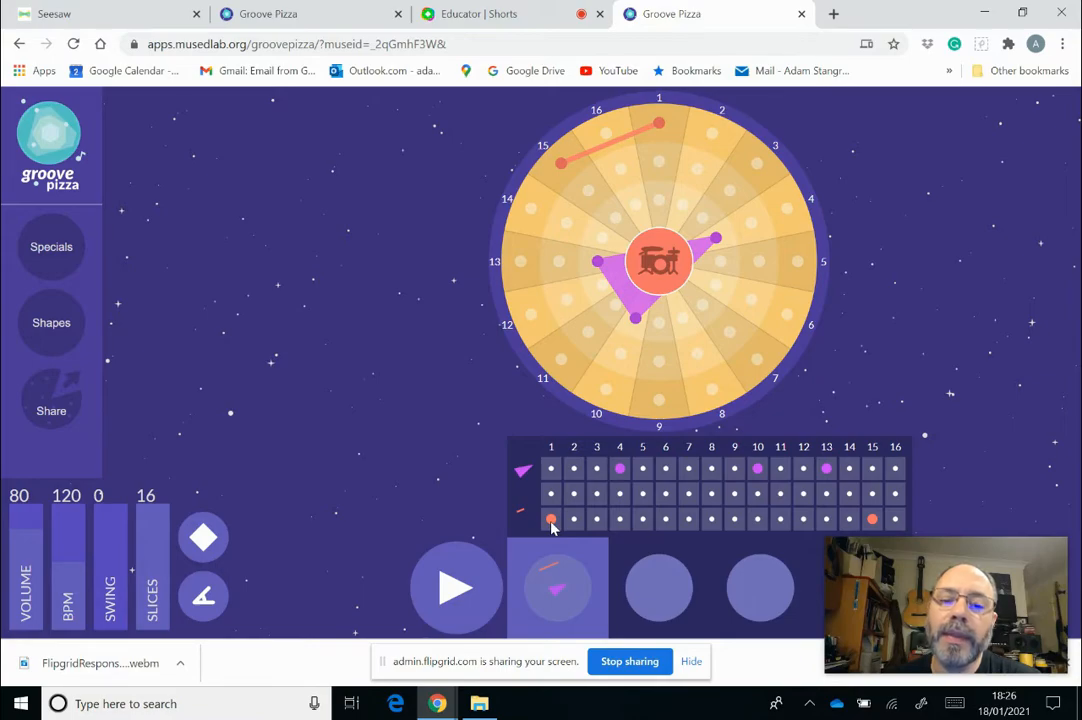
click(660, 125)
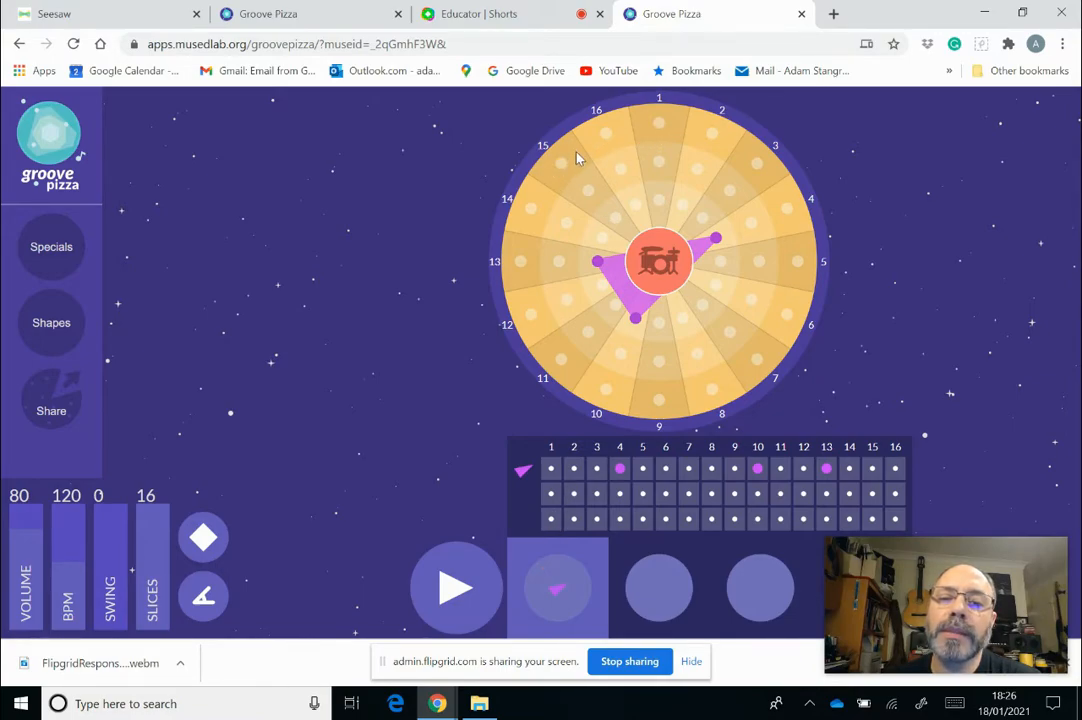
click(597, 263)
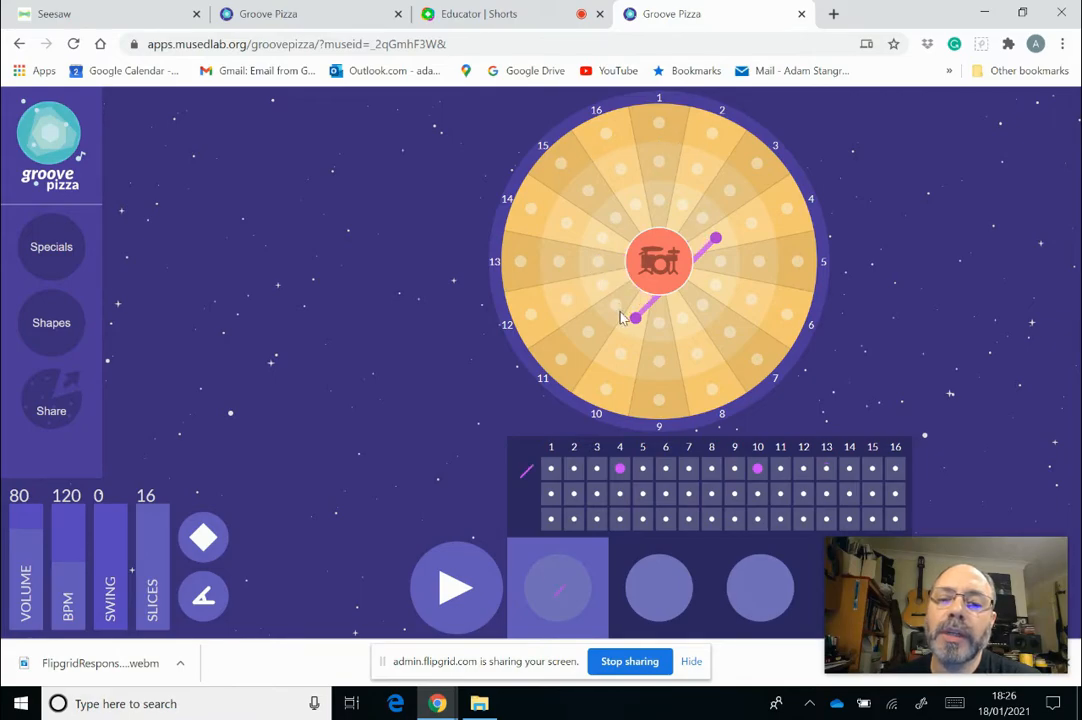
click(635, 317)
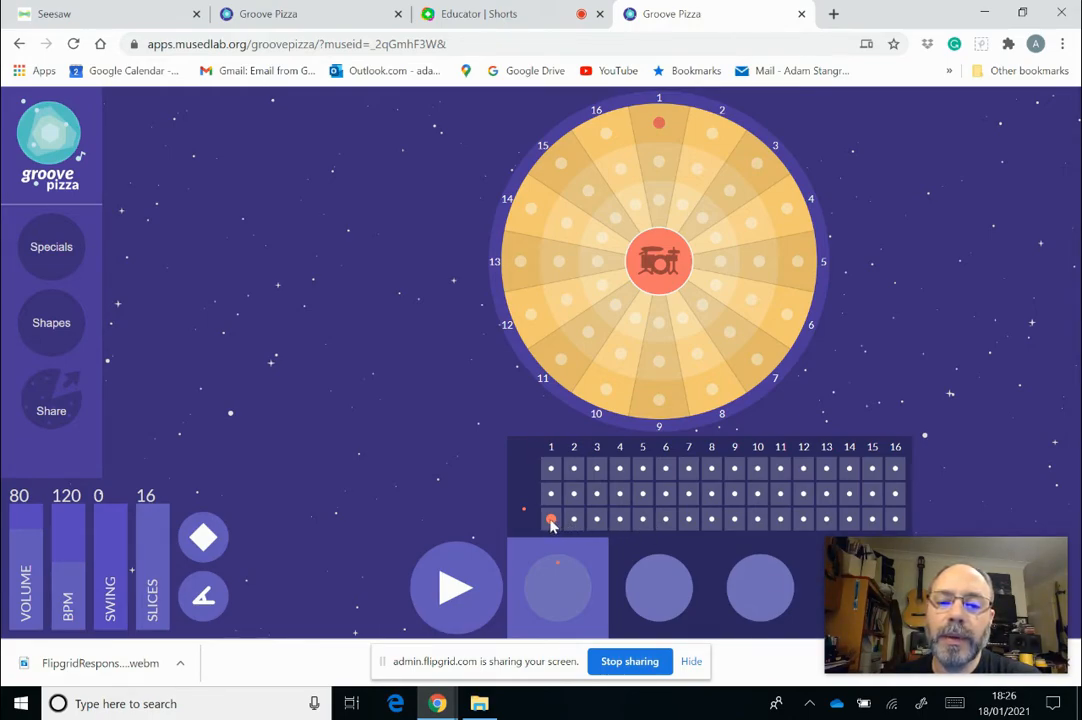
Place bottom-row beats on slices 1 and 9 and middle-row beats on slices 5 and 13 of the grid
click(643, 494)
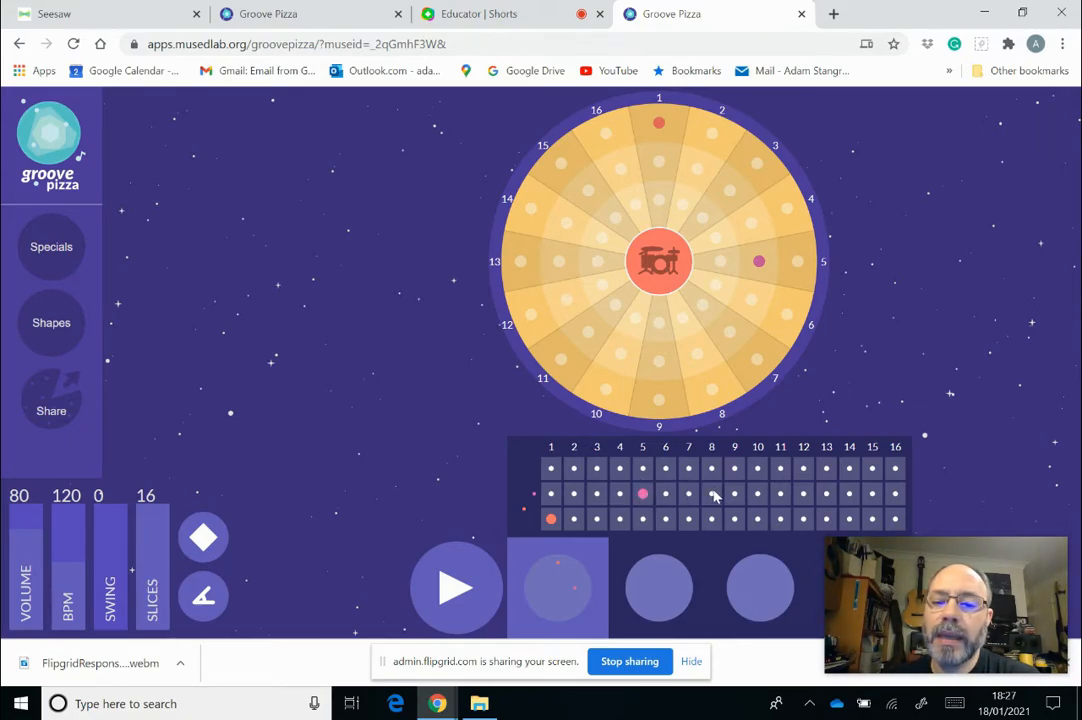
click(736, 519)
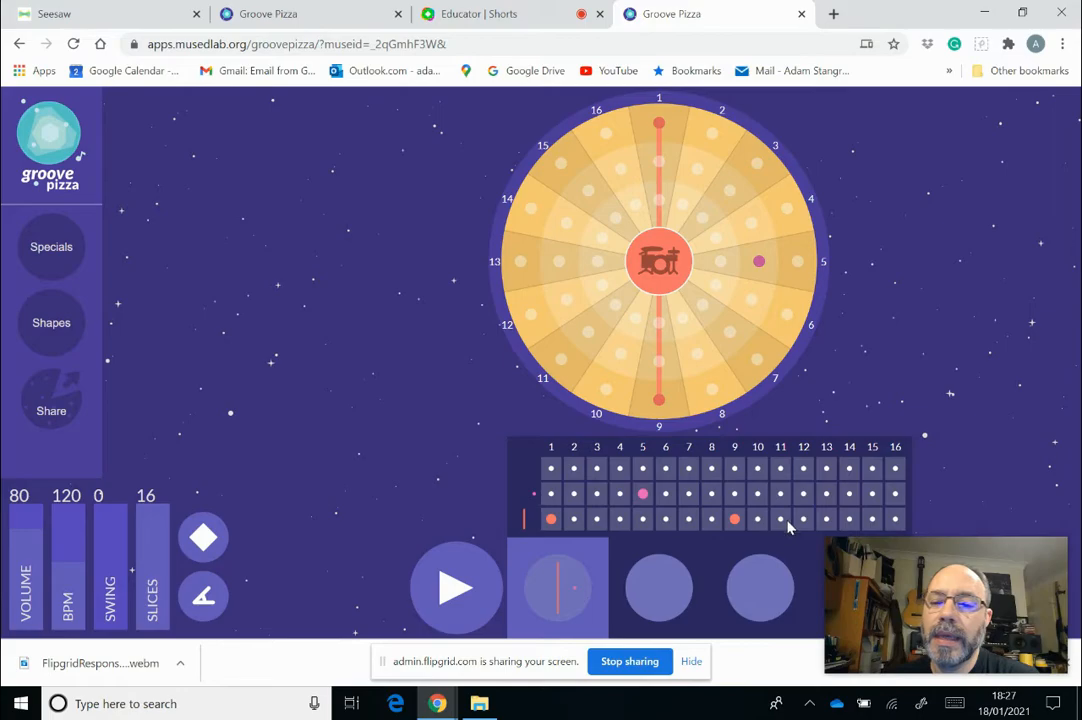
click(826, 494)
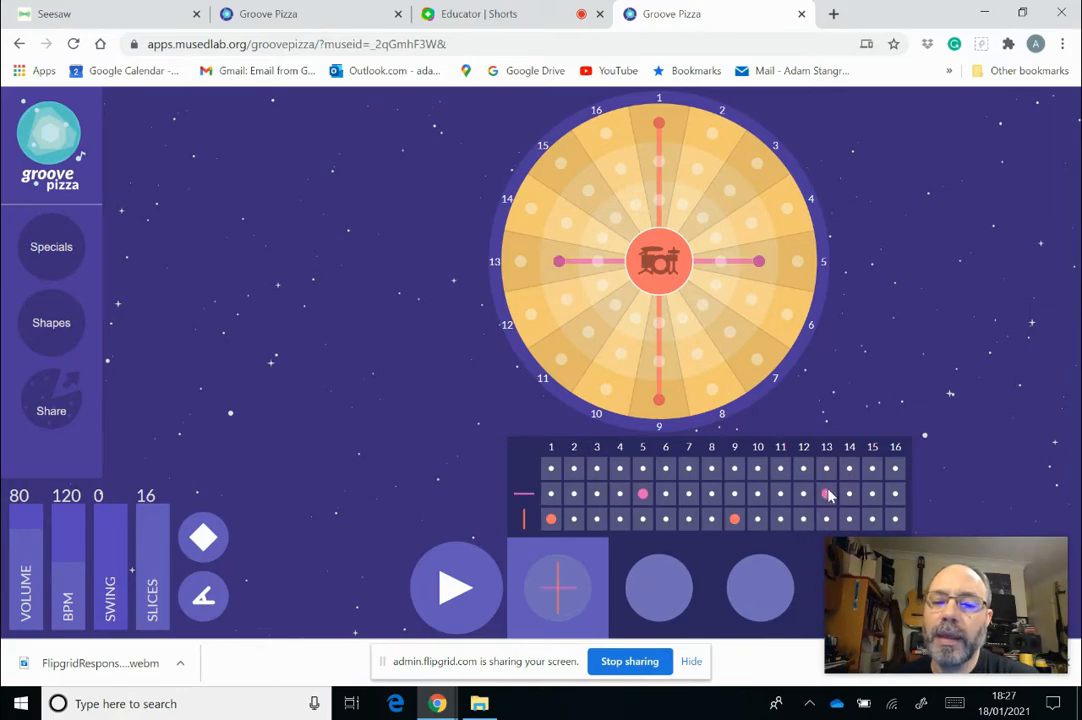
Place top-row beats on slices 3, 7, 11 and 15 of the grid
click(597, 469)
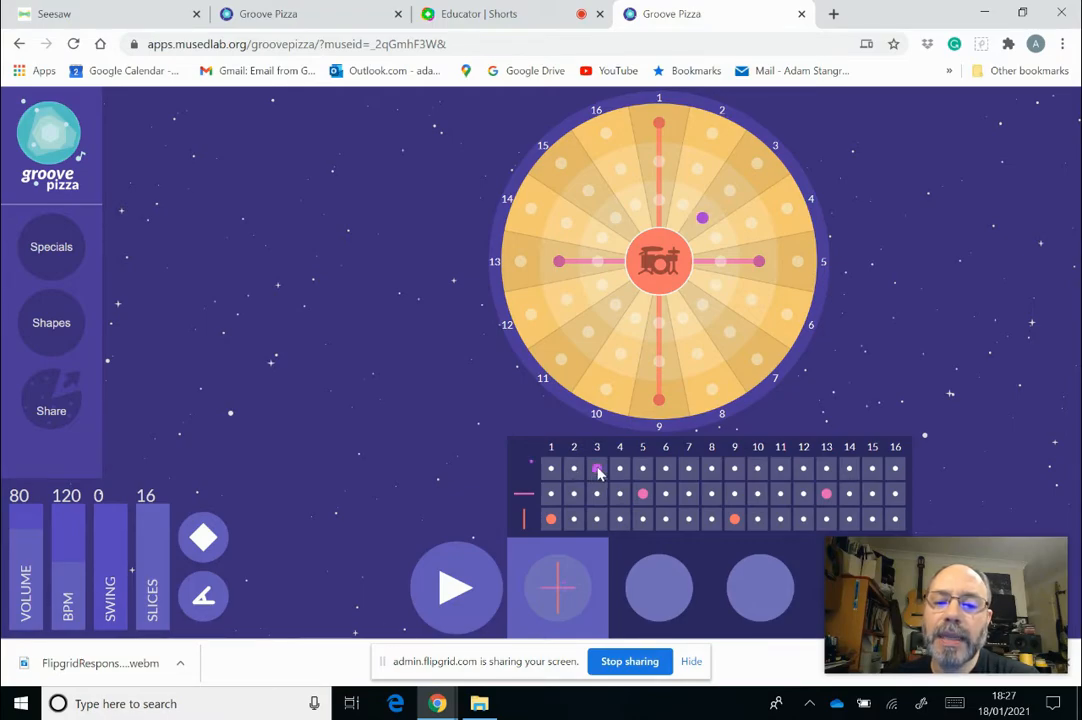
click(689, 469)
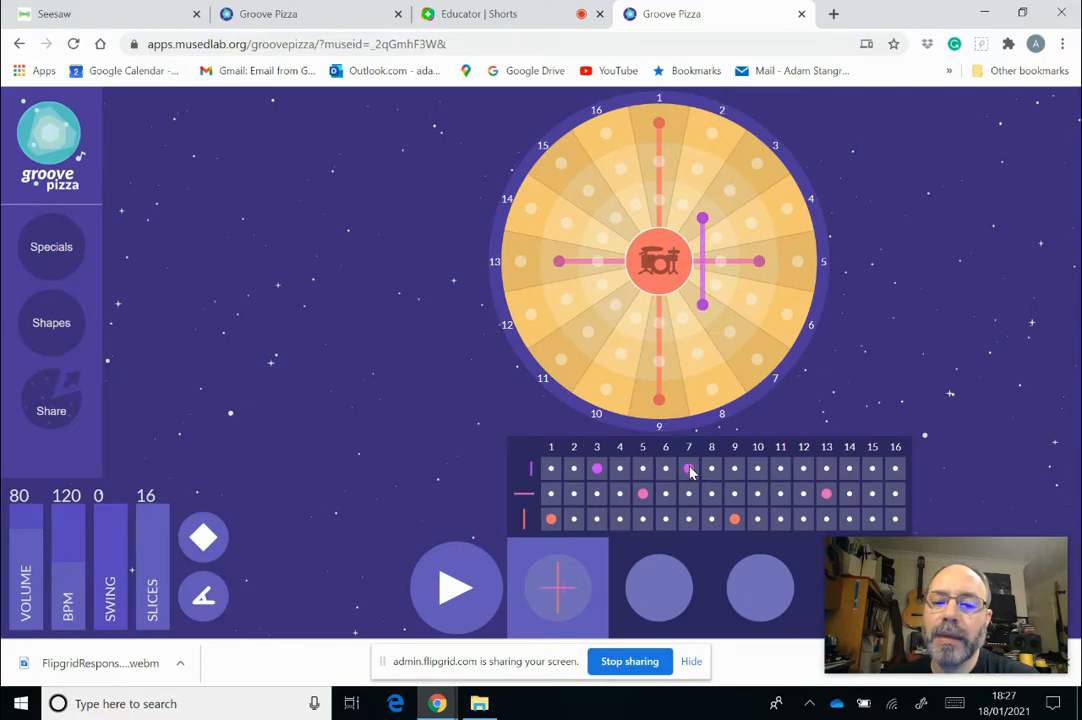
click(781, 469)
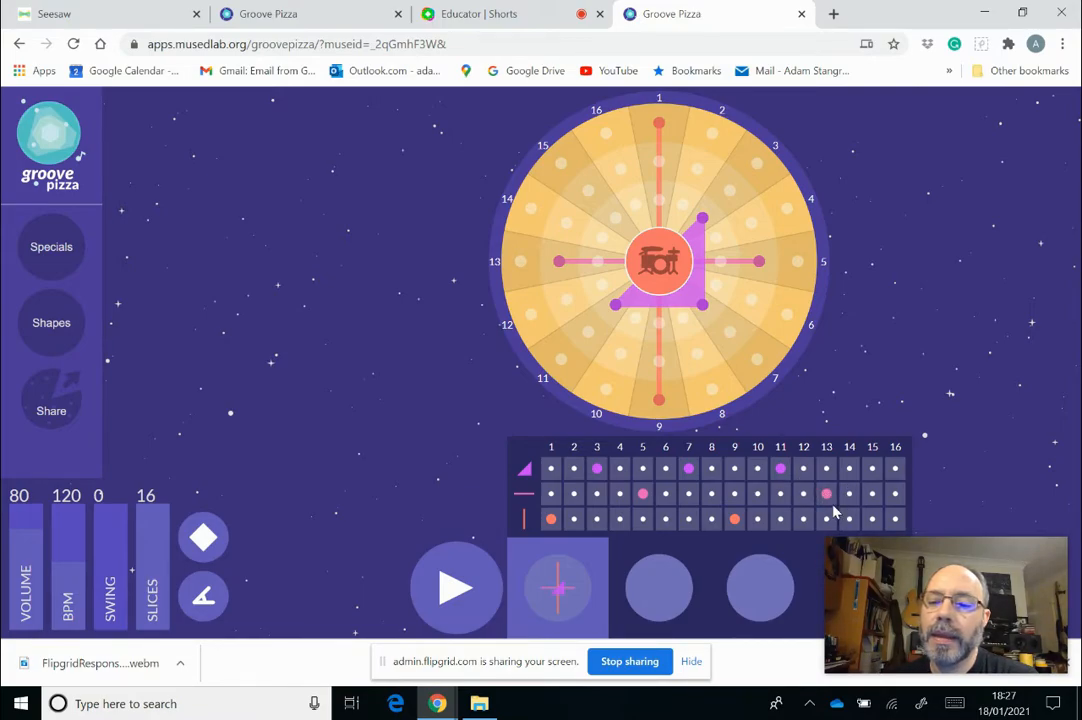
click(875, 474)
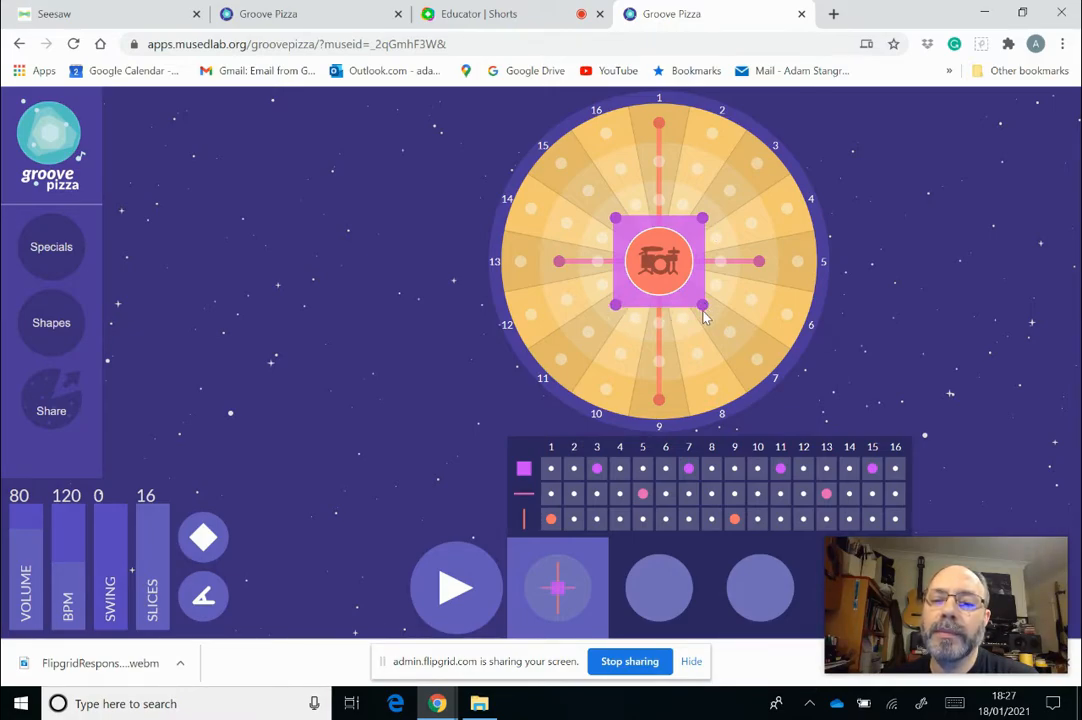
Rotate the inner square on the pizza onto slices 1, 5, 9 and 13, and return it to slices 3, 7, 11 and 15
drag(705, 222, 722, 259)
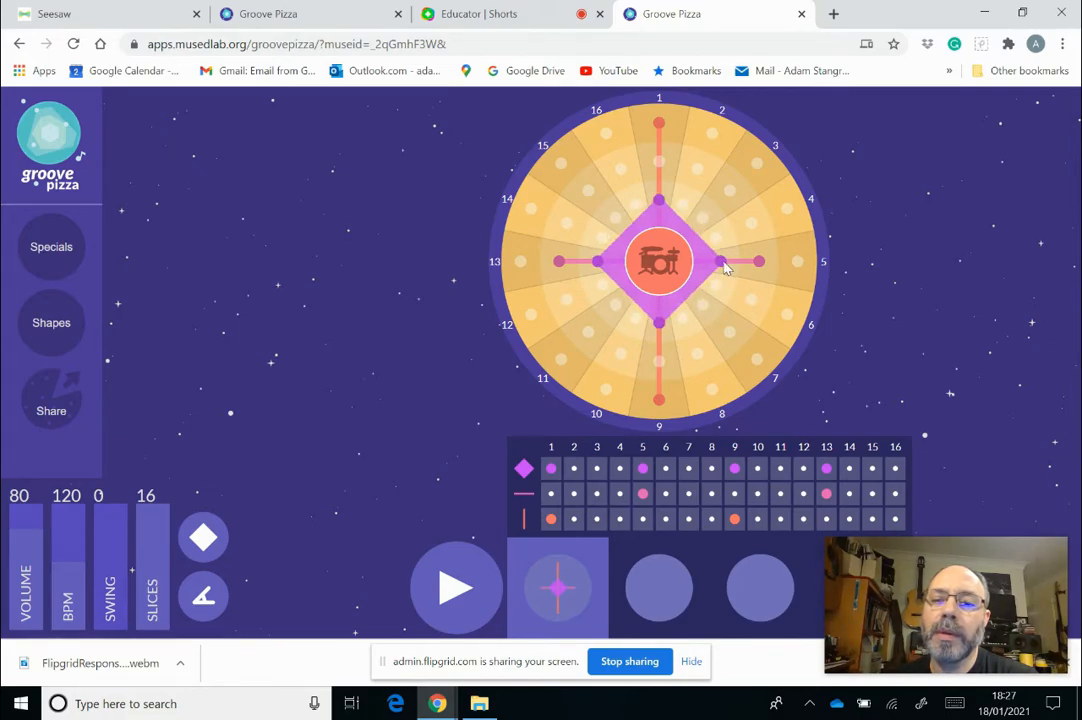
drag(723, 262, 703, 215)
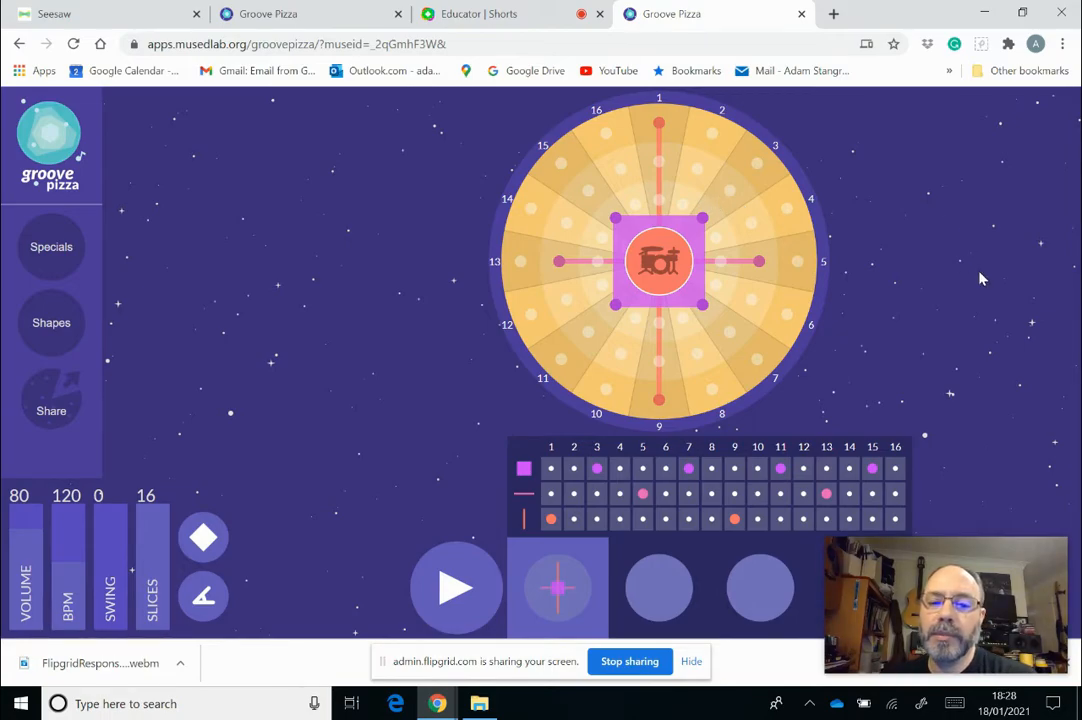
Play the beat, copy it into the second, third and fourth pattern slots, and stop playback
click(458, 590)
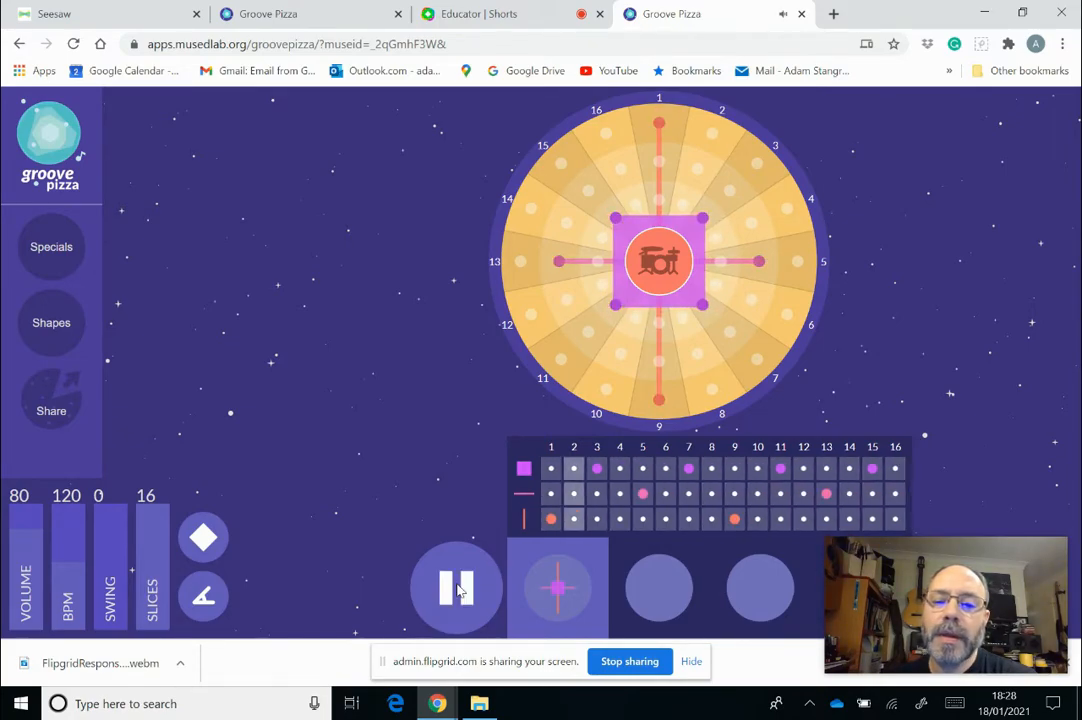
drag(1050, 640, 1005, 341)
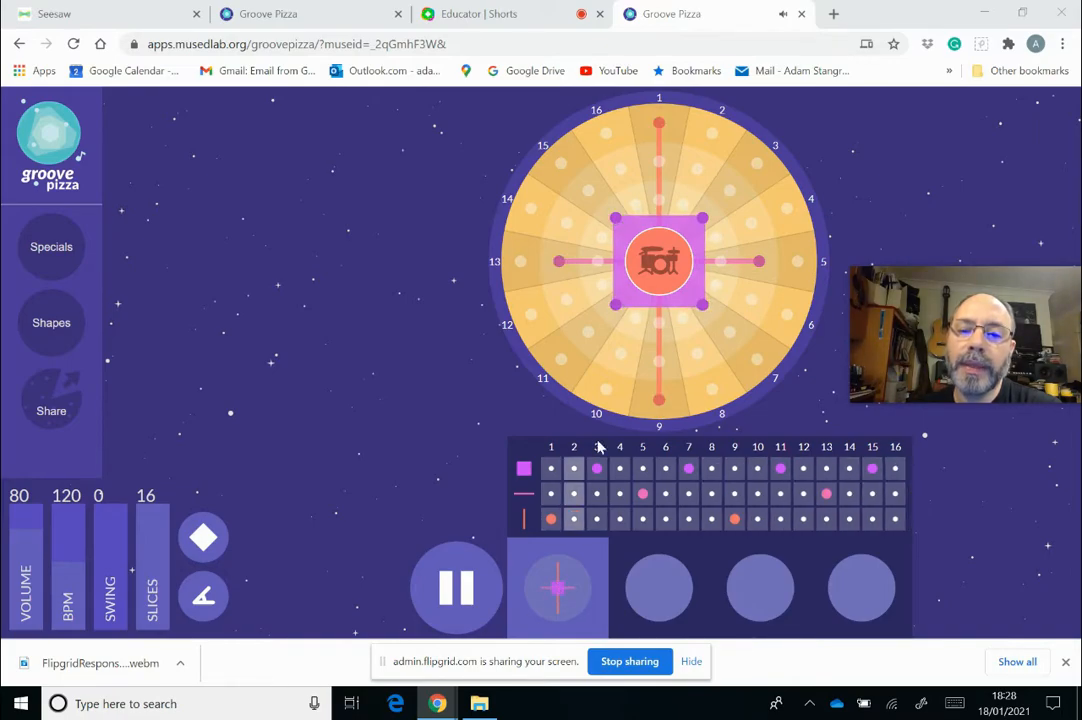
click(654, 588)
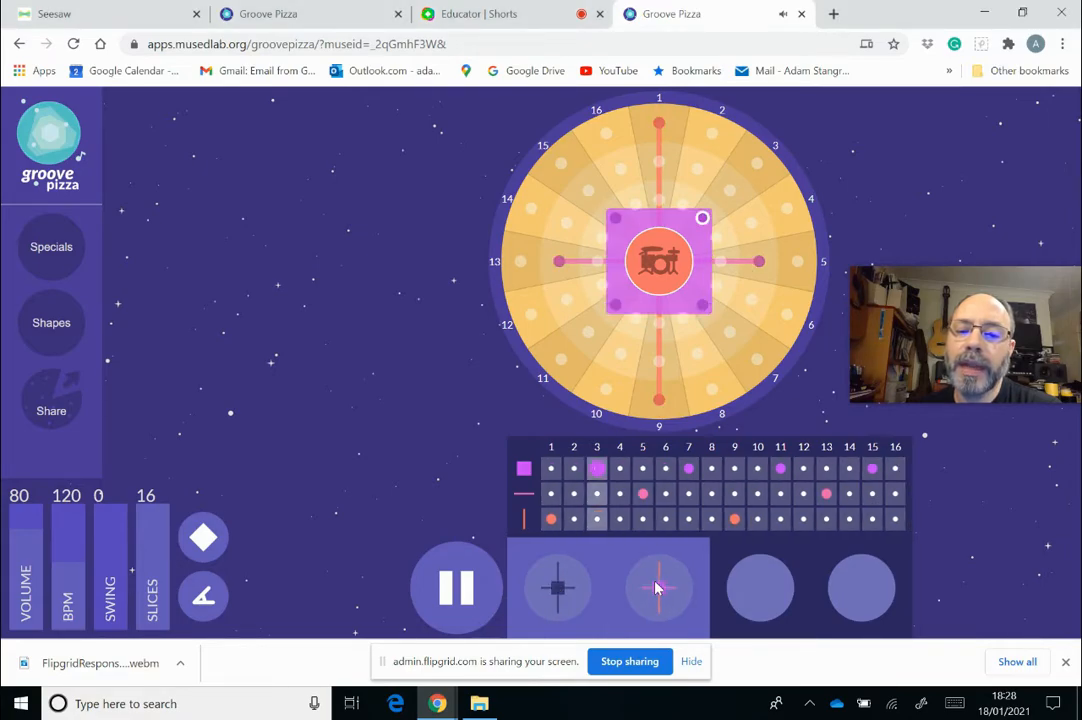
click(769, 596)
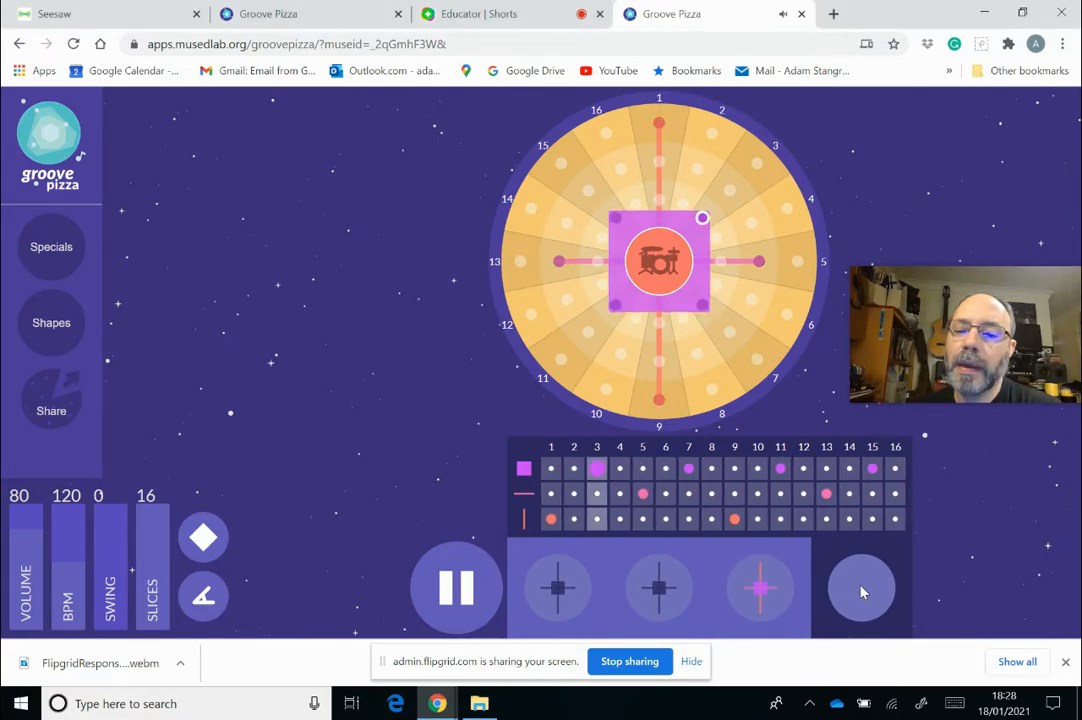
click(862, 588)
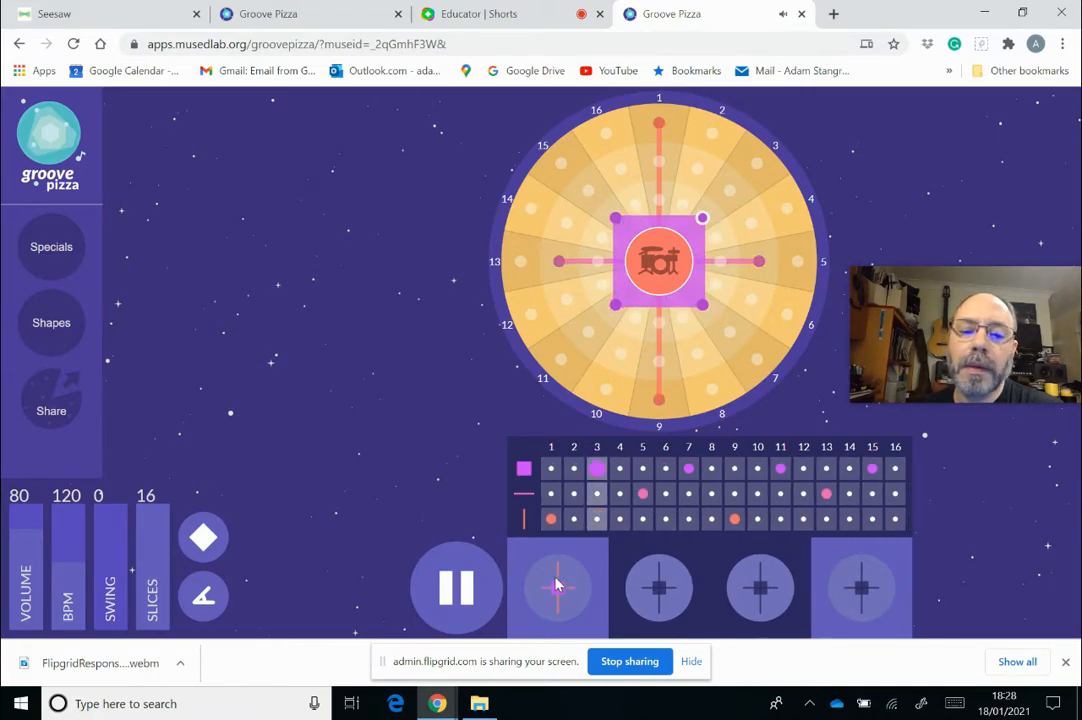
click(452, 585)
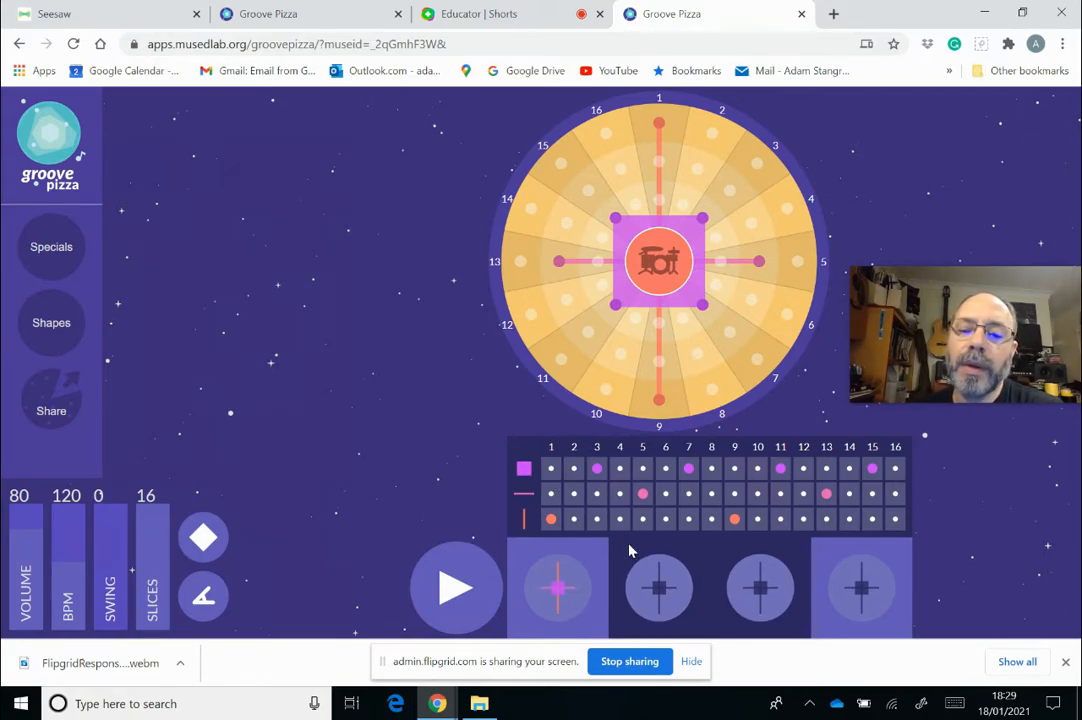
Add top-row beats on slices 6 and 14 of the second pattern, play the sequence and stop it
click(659, 591)
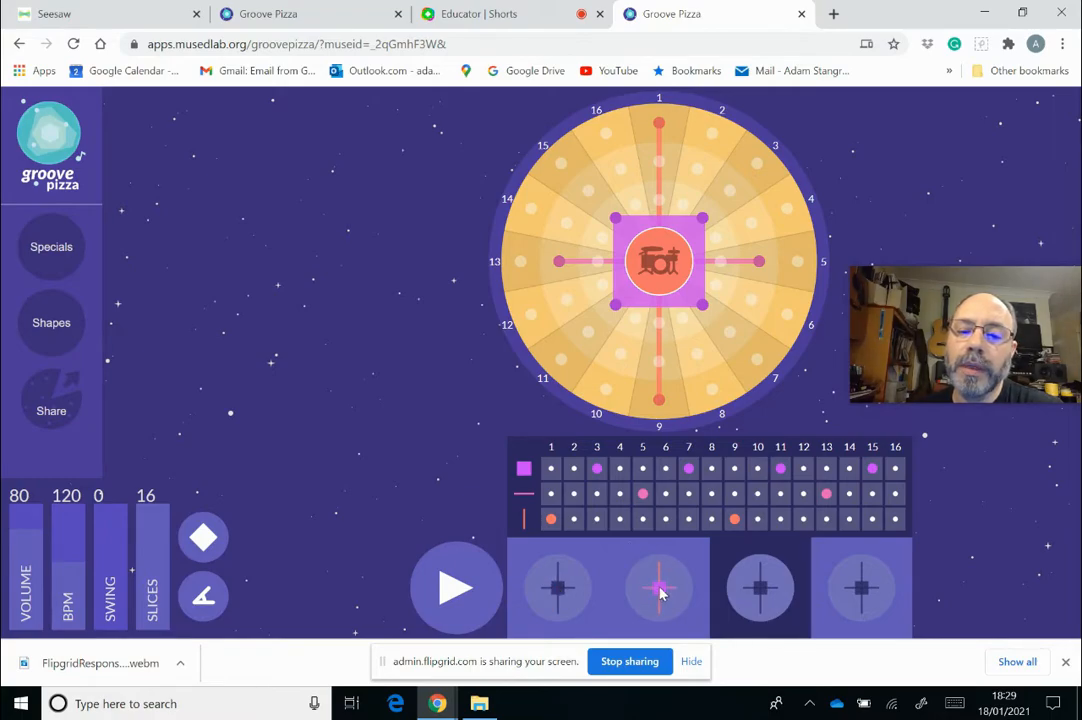
click(666, 472)
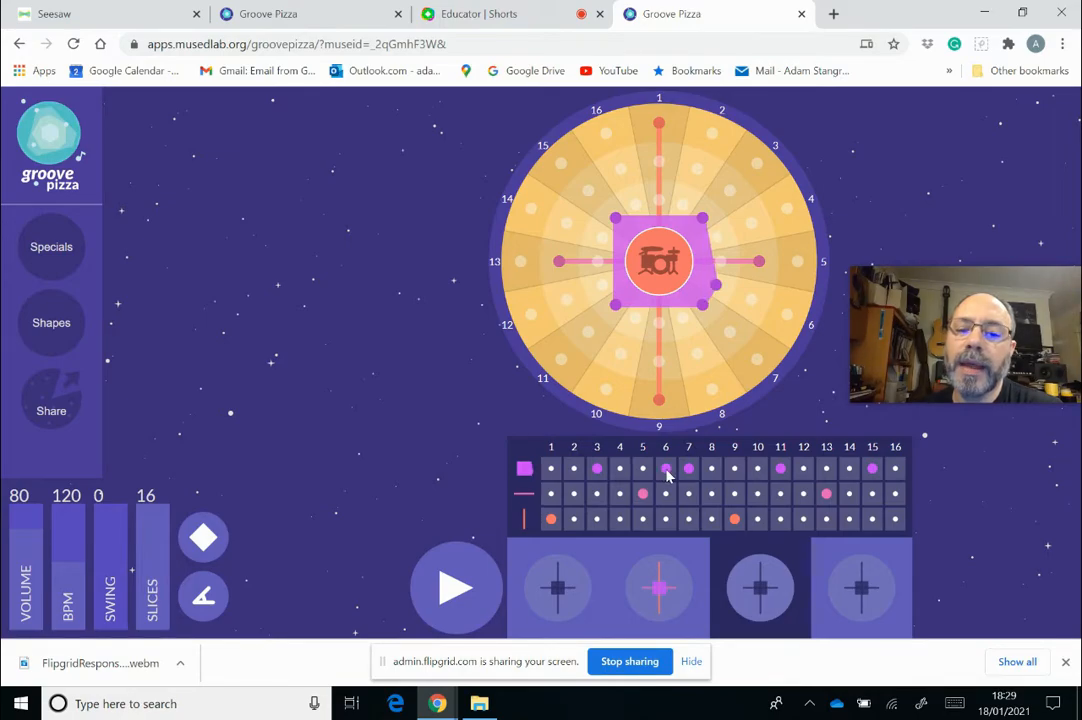
click(849, 469)
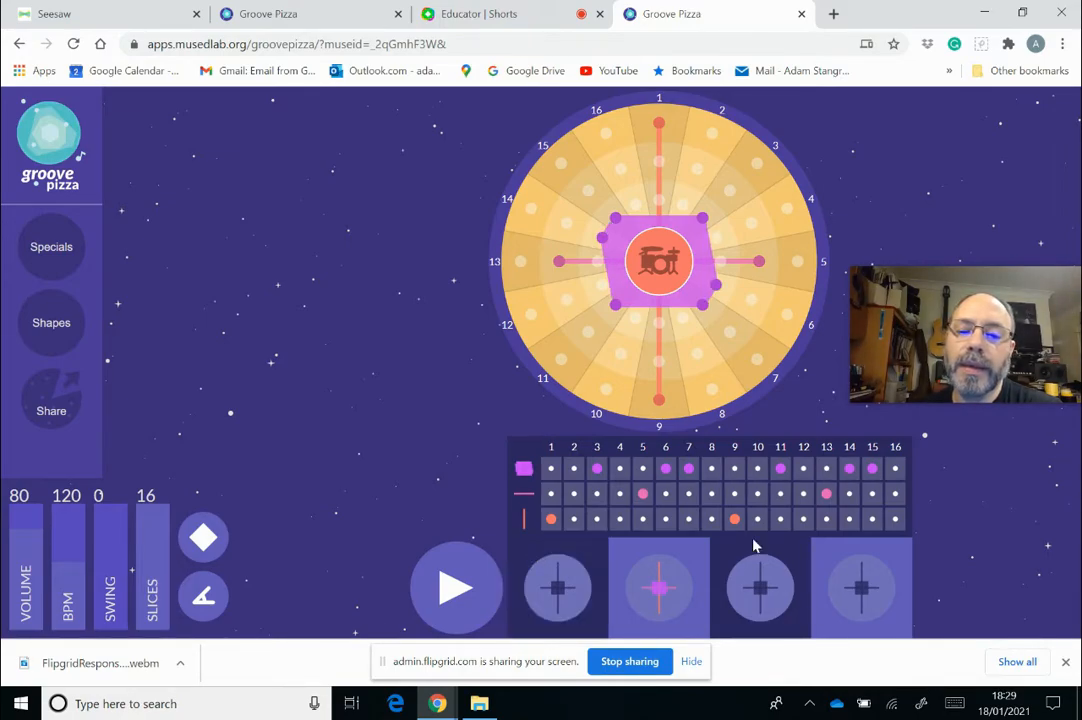
click(458, 592)
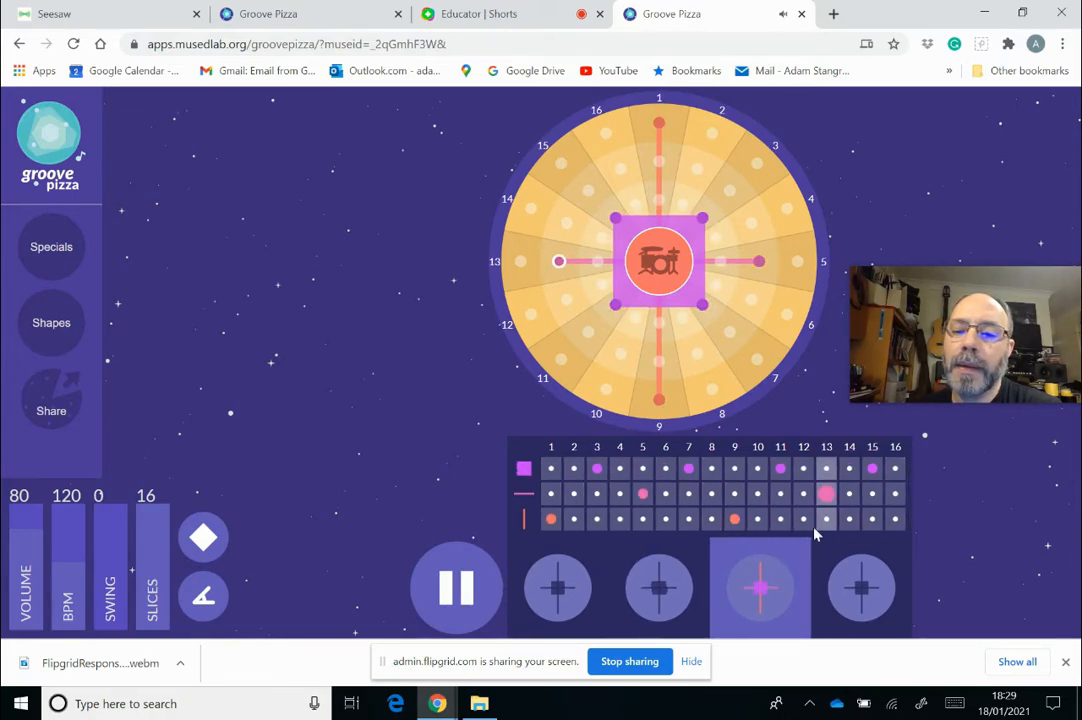
key(space)
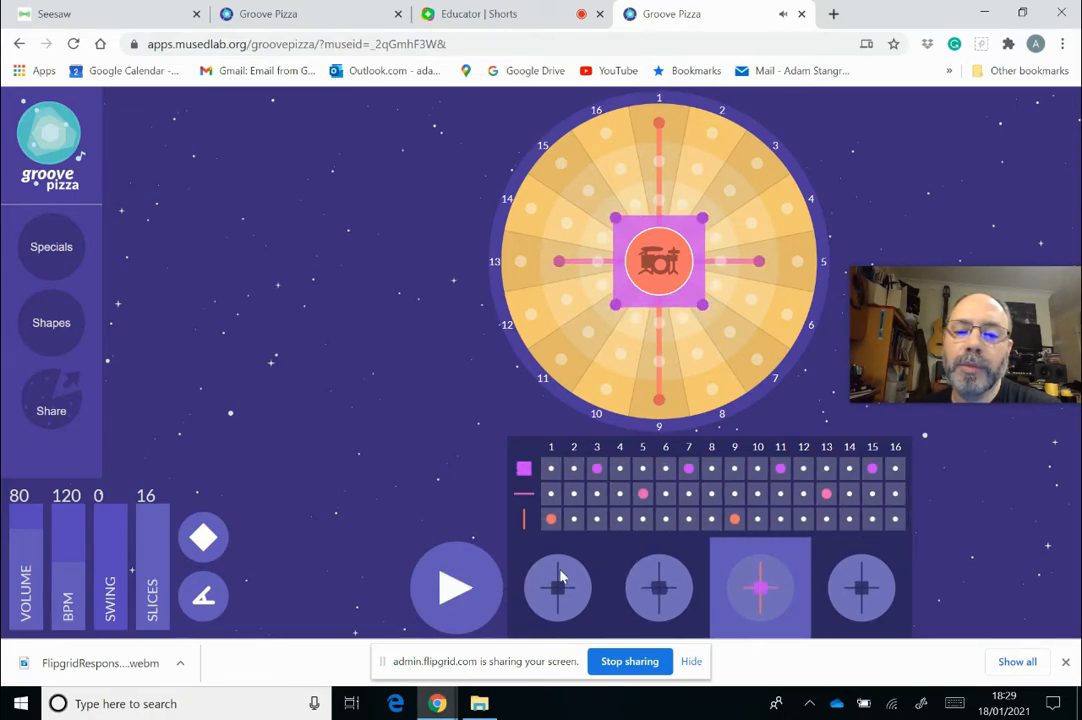
Add bottom-row beats on slices 4, 12, 14, 15 and 16 of the third pattern
click(620, 524)
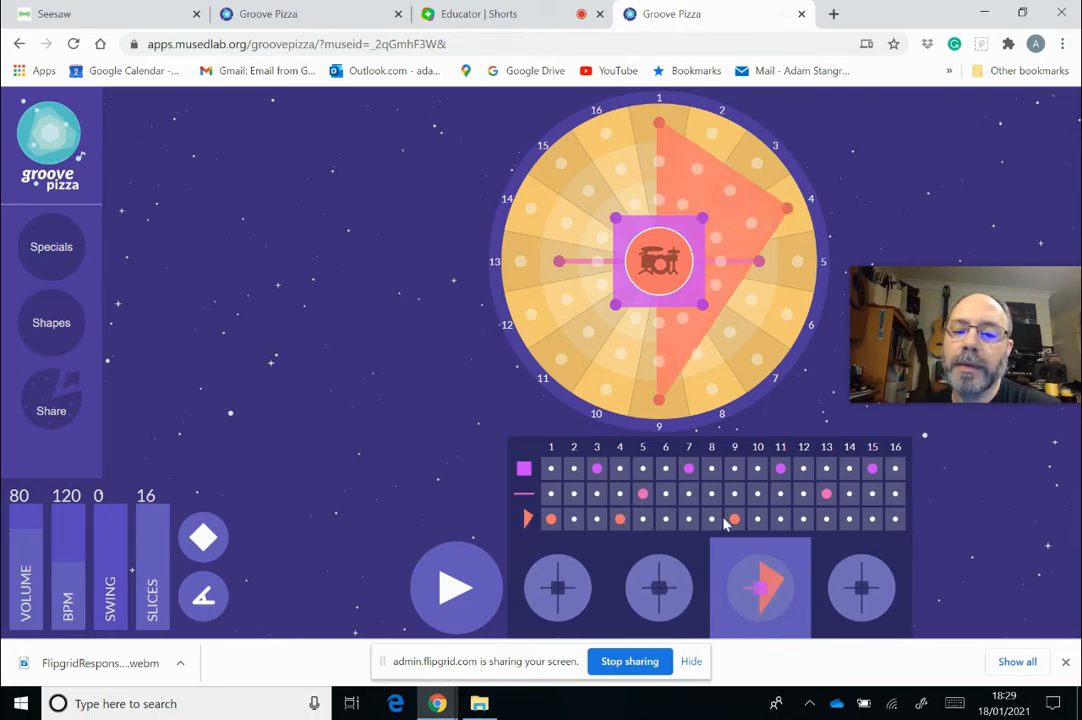
click(805, 519)
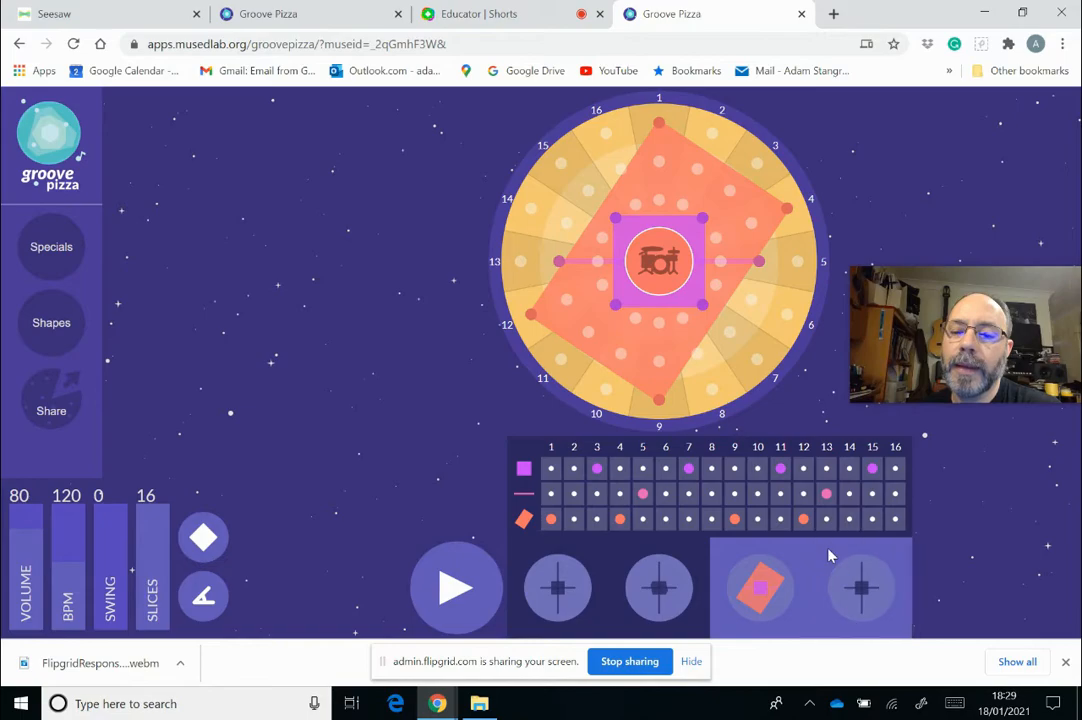
click(895, 520)
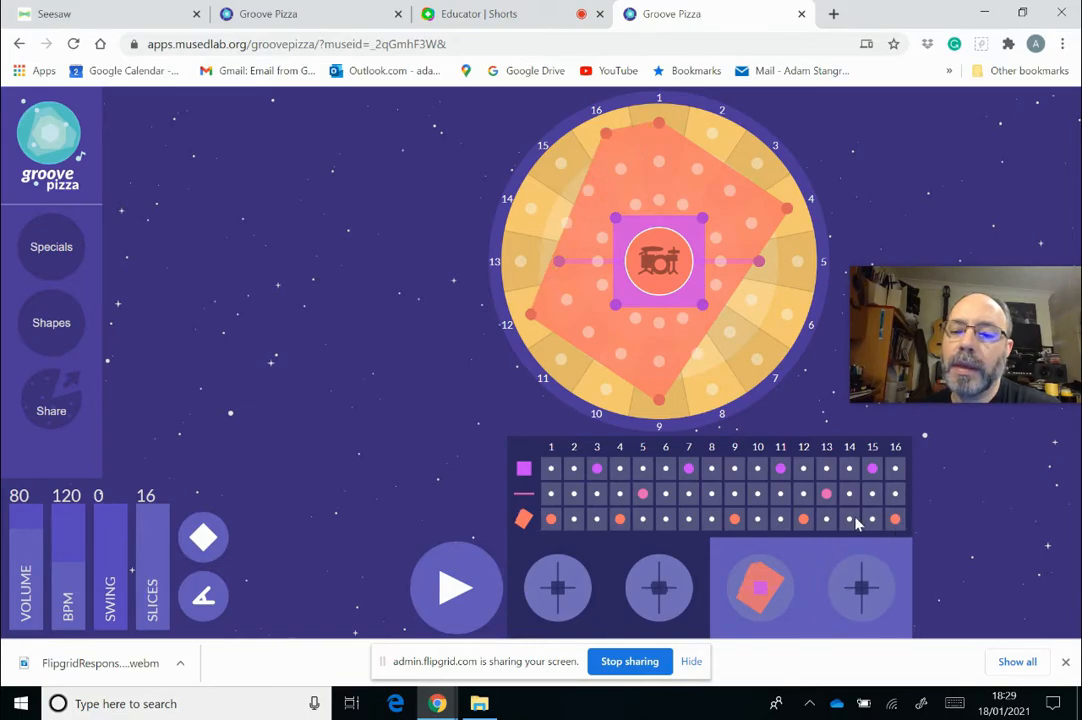
click(872, 519)
click(849, 519)
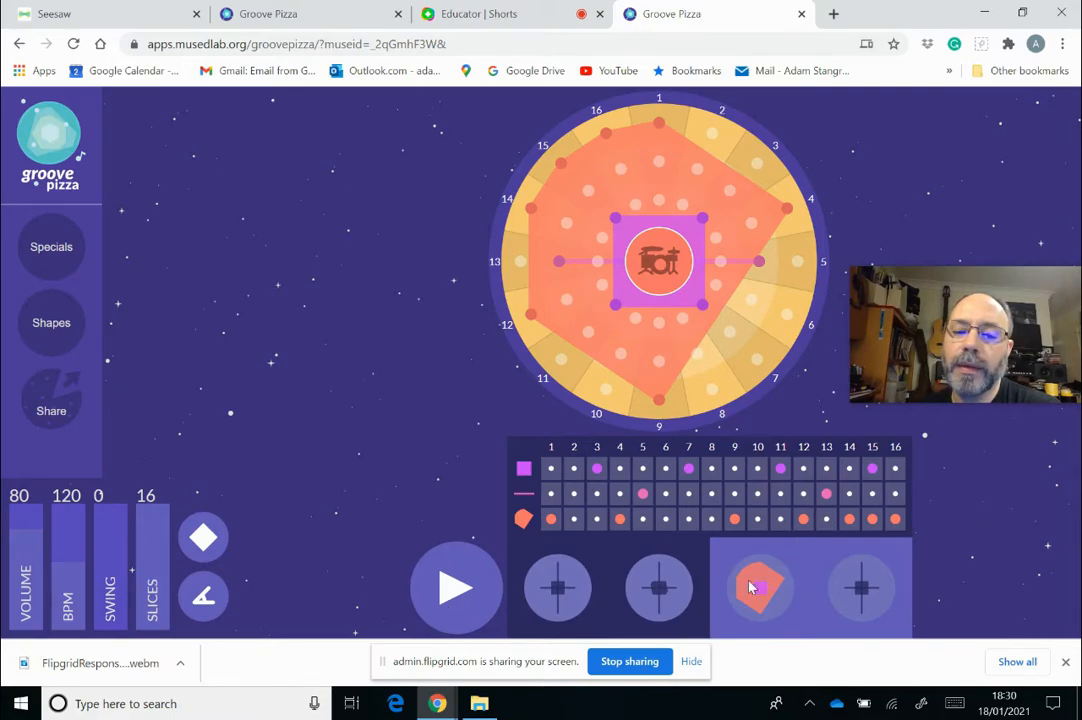
Remove the bottom-row beats on slices 14 and 15 from the third pattern
click(858, 588)
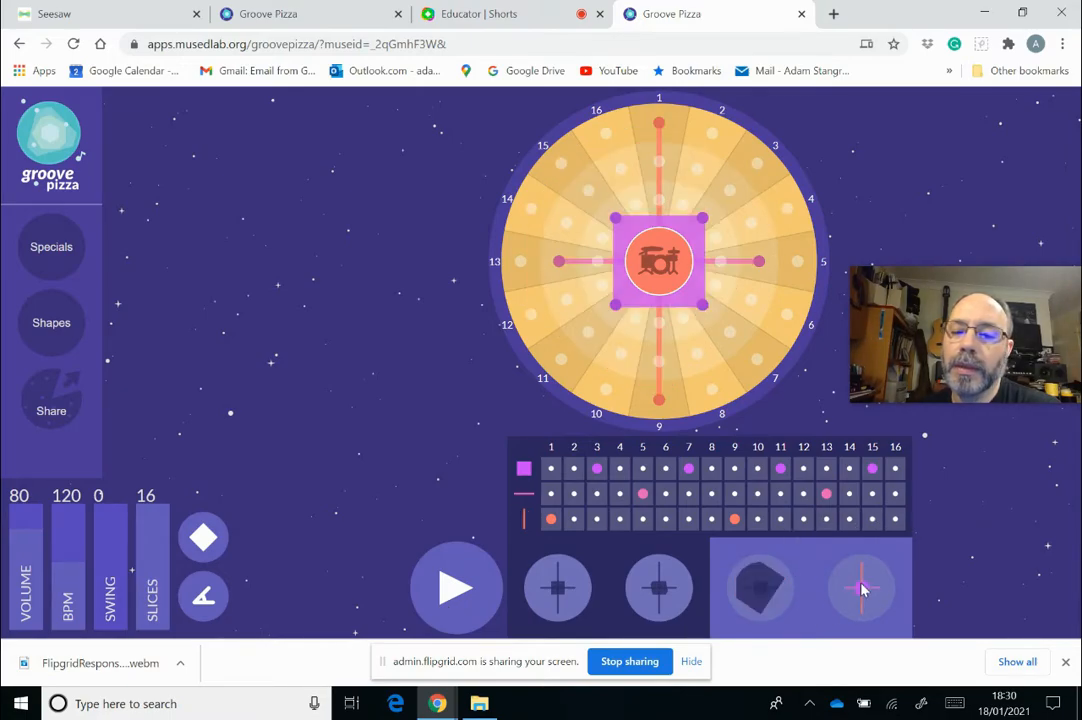
click(769, 593)
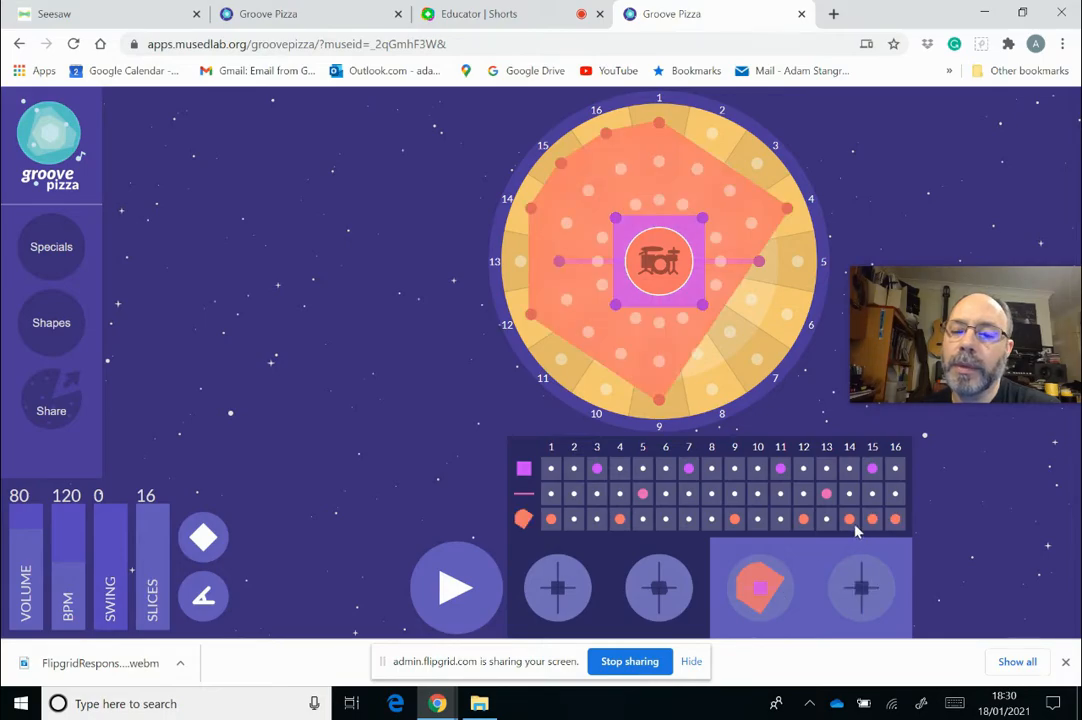
click(850, 520)
click(872, 519)
Add bottom-row beats on slices 14, 15 and 16 and top-row beats on slices 6 and 14 of the fourth pattern
click(866, 596)
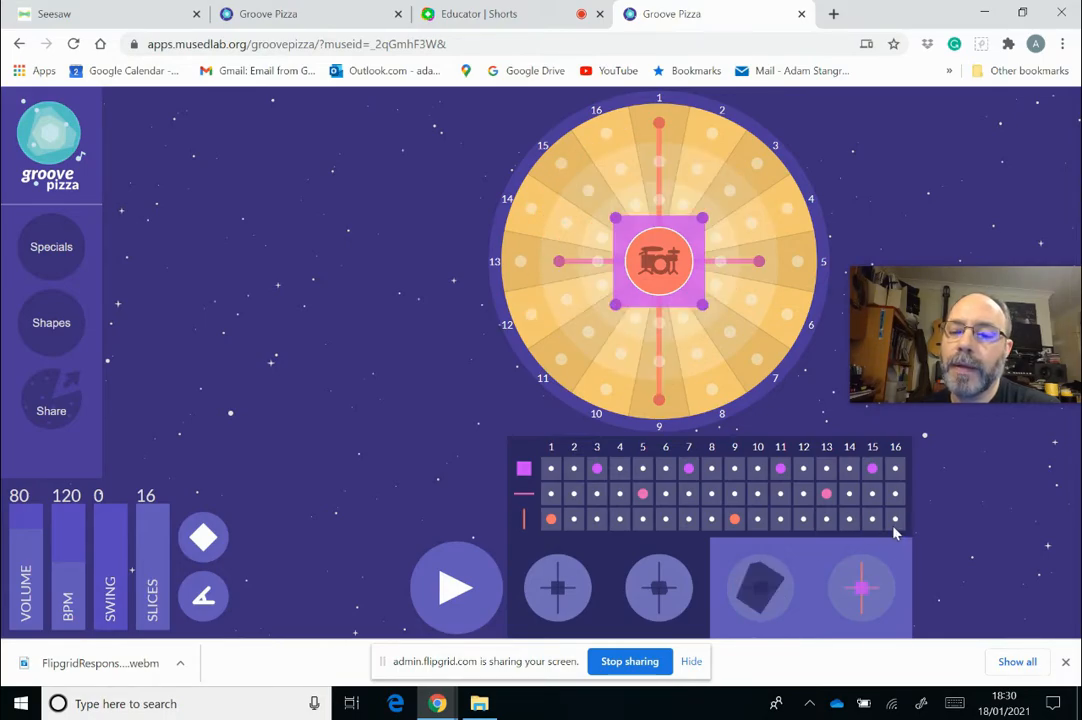
click(895, 519)
click(872, 519)
click(850, 519)
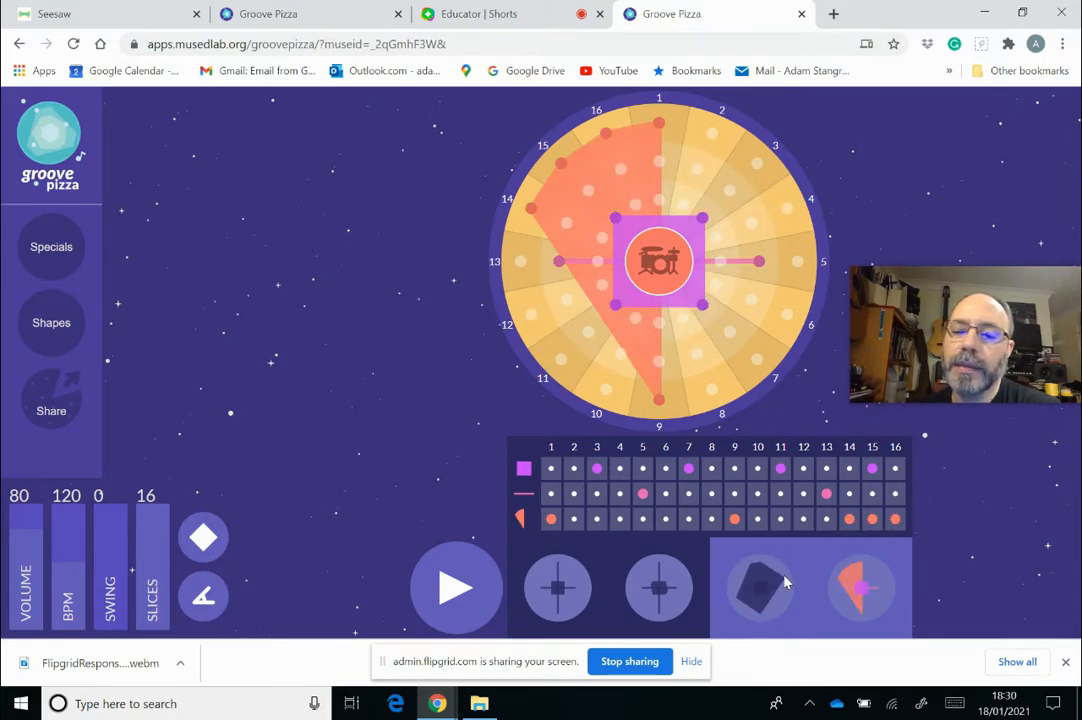
click(666, 470)
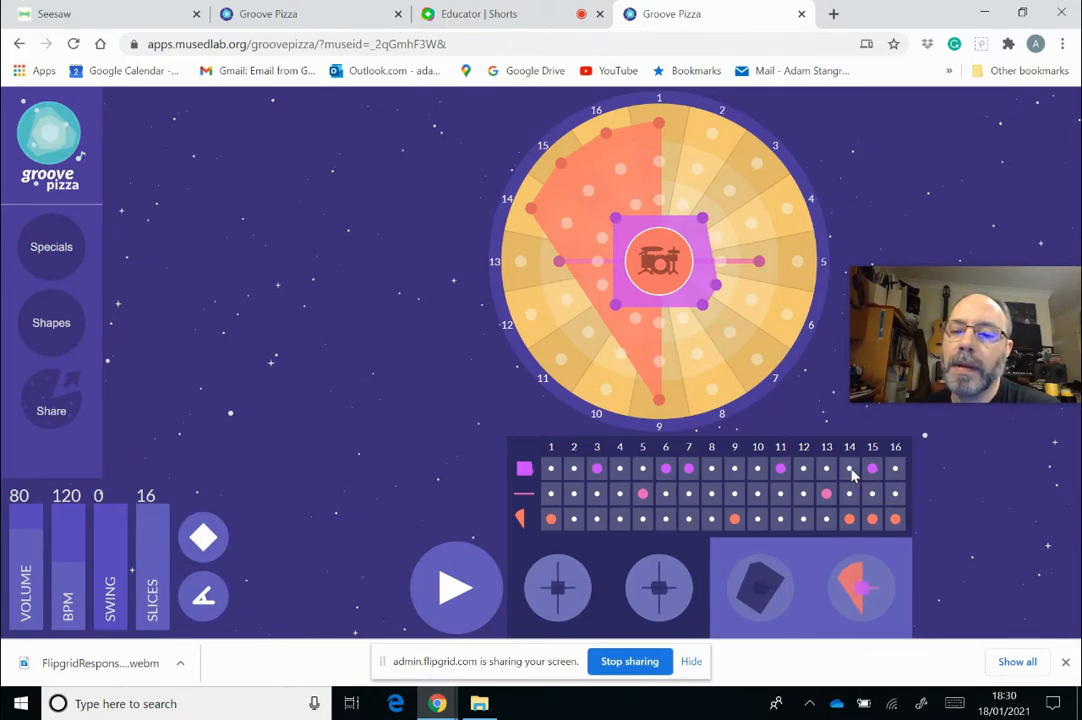
Return to the third pattern, play the sequence to hear the edited beats, and stop playback
click(758, 582)
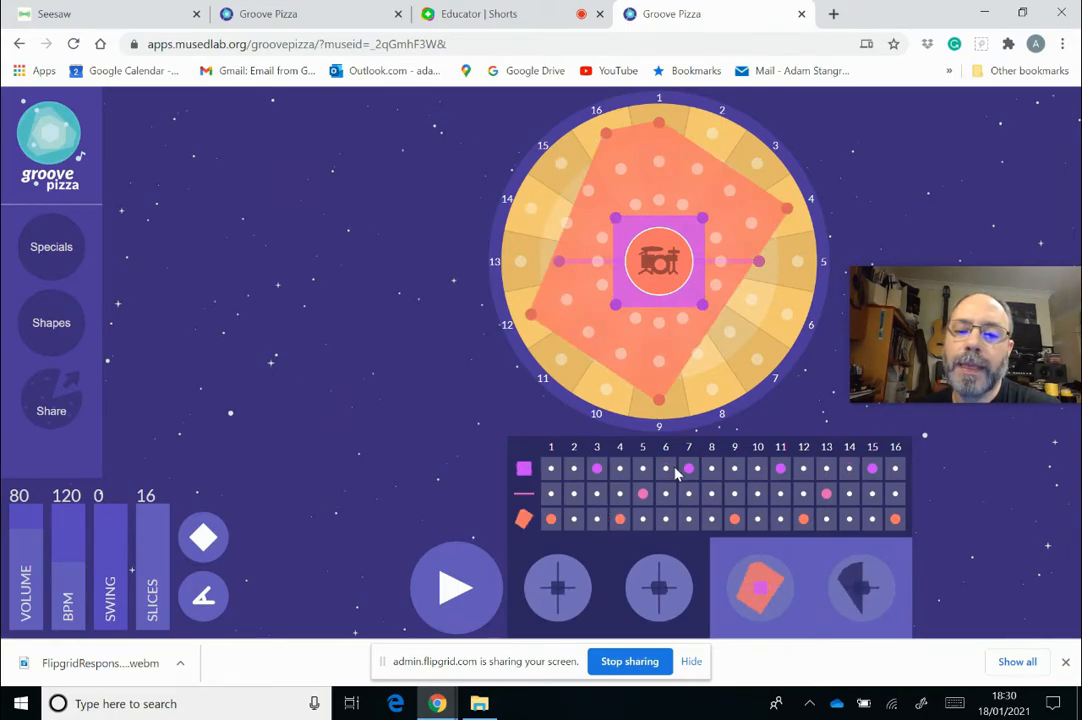
click(466, 590)
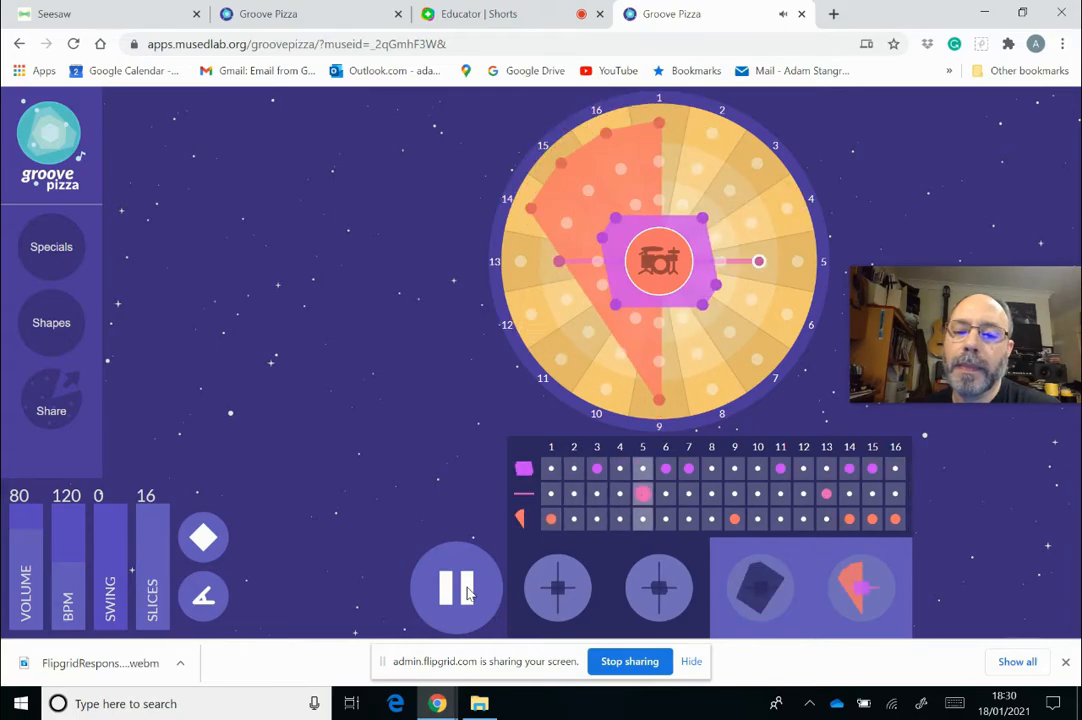
click(457, 588)
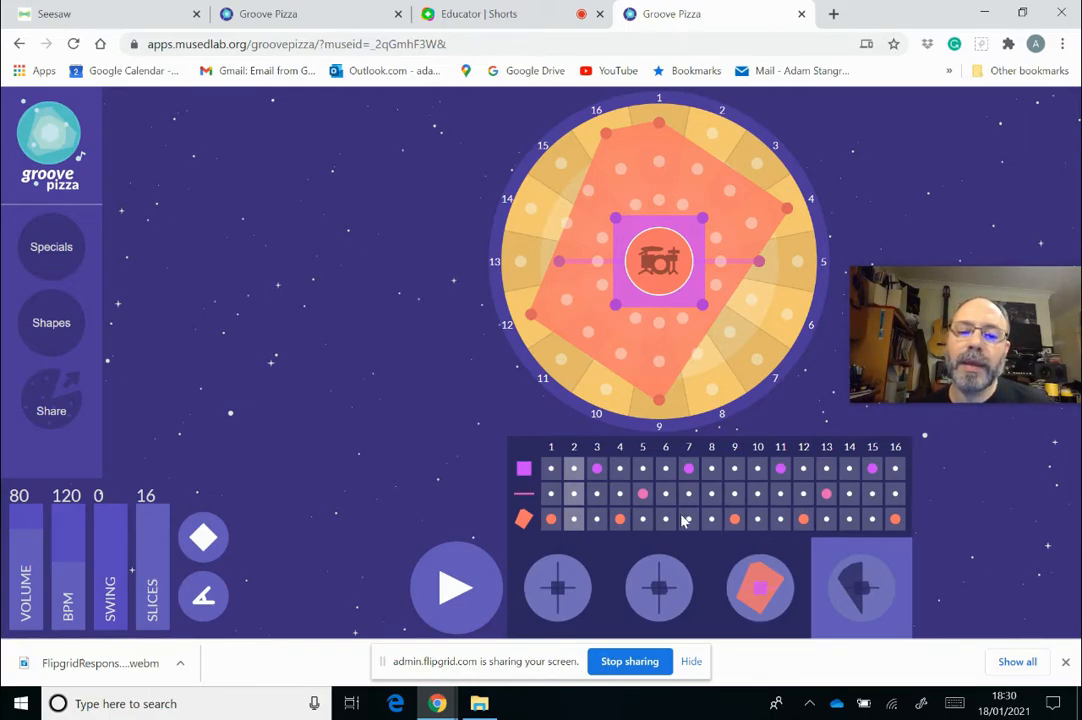
Add middle-row beats on slices 2, 7, 8, 11, 12 and 15 of the third pattern
click(573, 494)
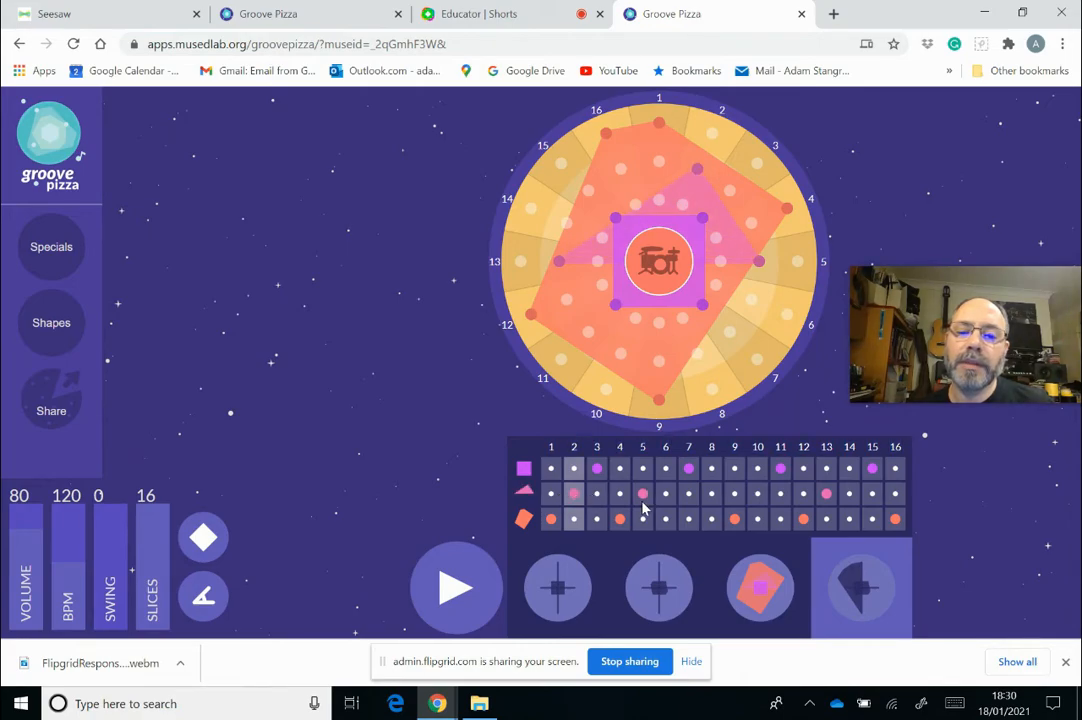
click(688, 494)
click(711, 494)
click(780, 494)
click(803, 494)
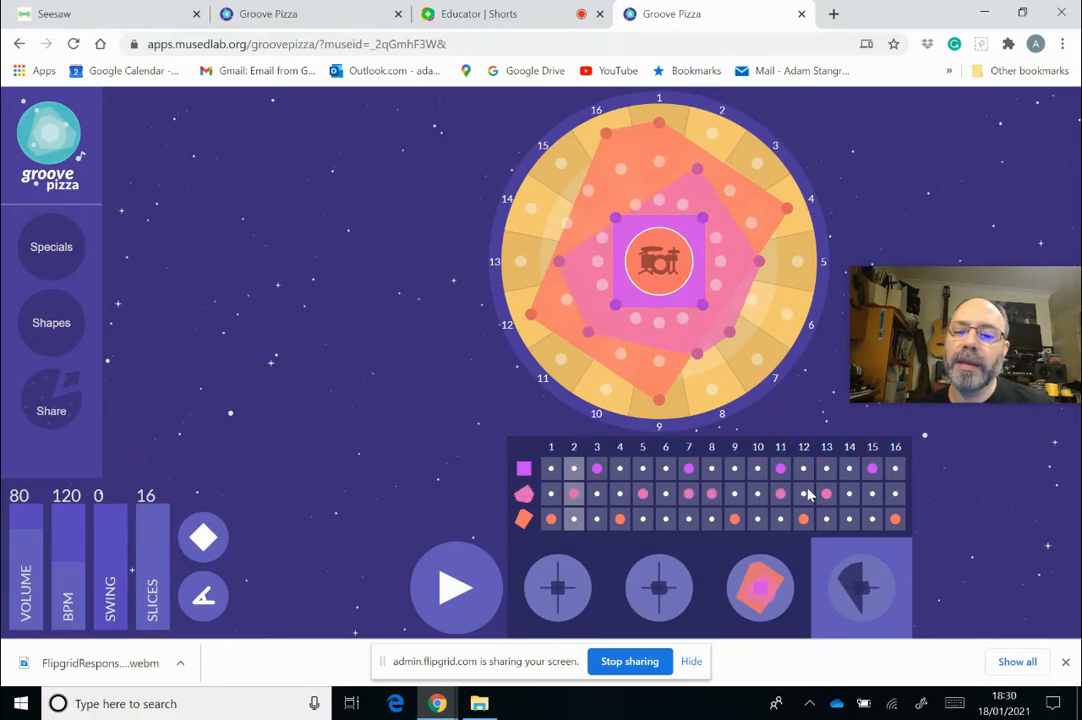
click(872, 494)
Add bottom-row beats on slices 11 and 15 and top-row beats on slices 1, 2, 5, 9 and 10 of the third pattern
click(871, 519)
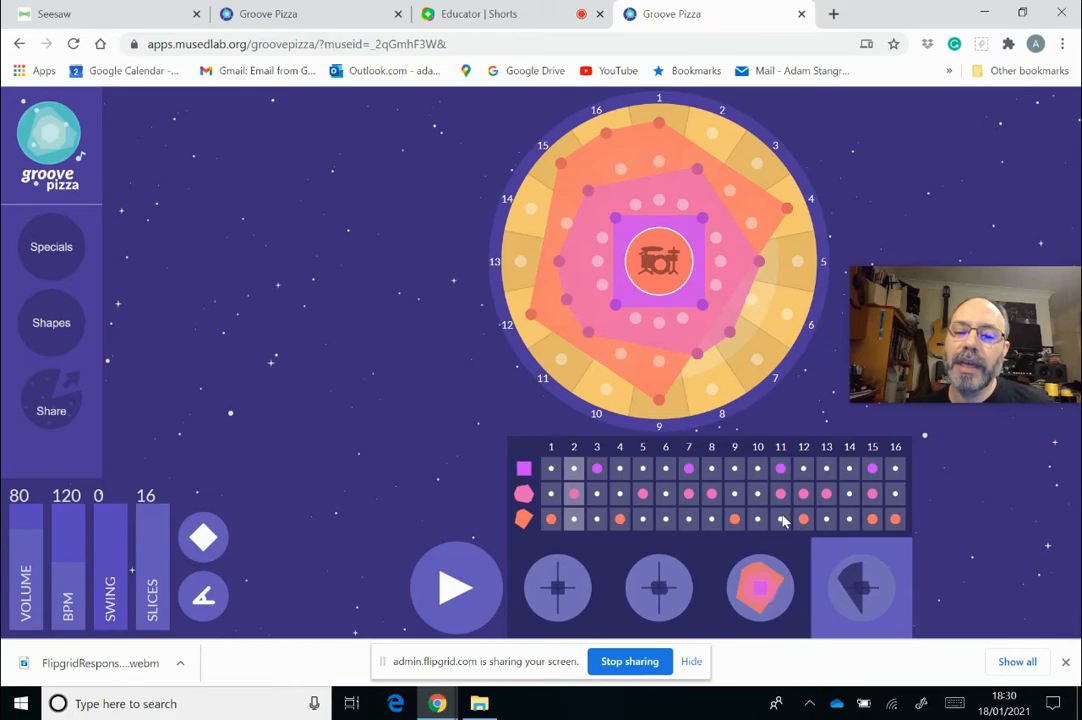
click(780, 519)
click(643, 468)
click(573, 468)
click(551, 468)
click(758, 468)
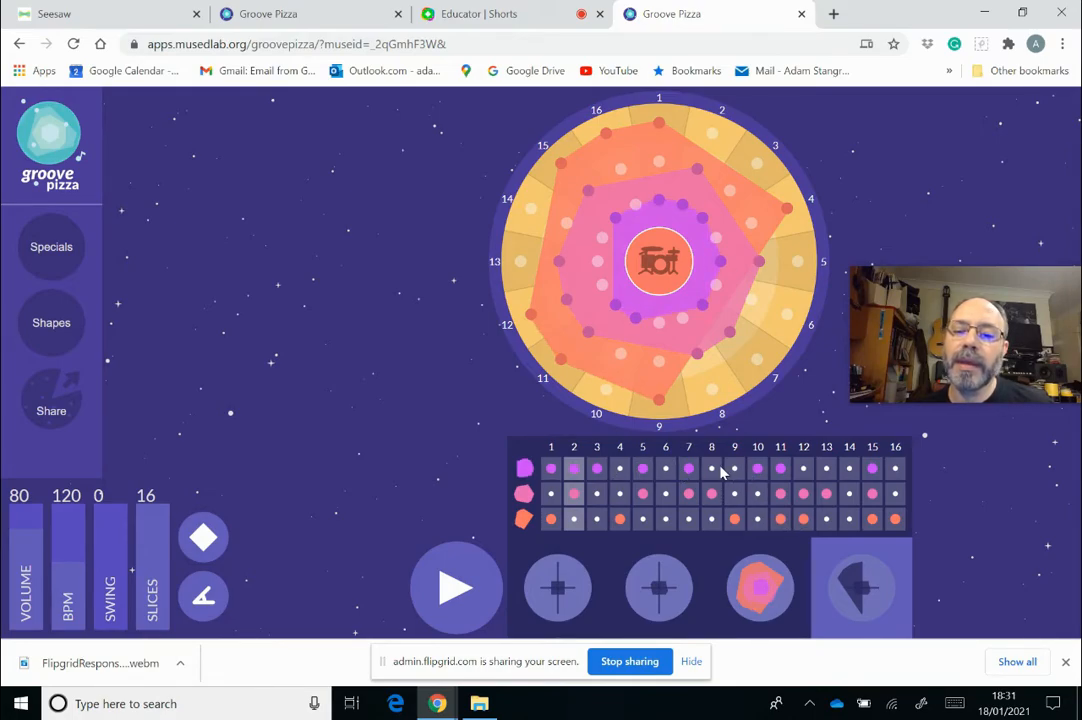
click(733, 471)
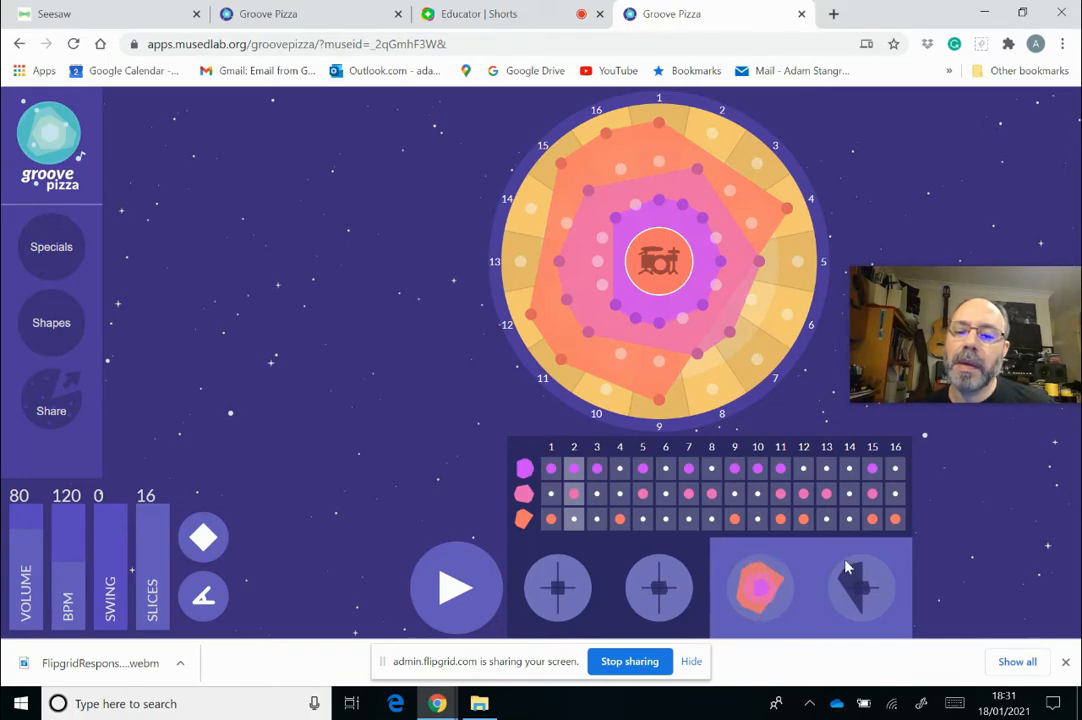
Add a bottom-row beat on slice 7 and a middle-row beat on slice 6, play the third pattern and stop it
click(688, 519)
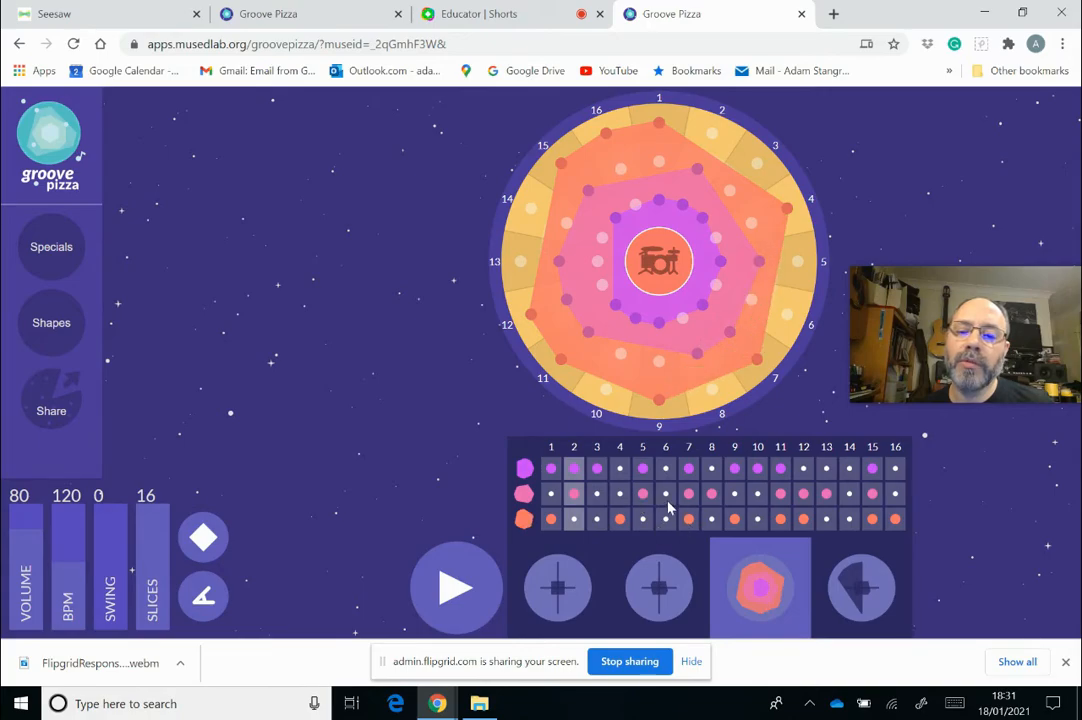
click(456, 592)
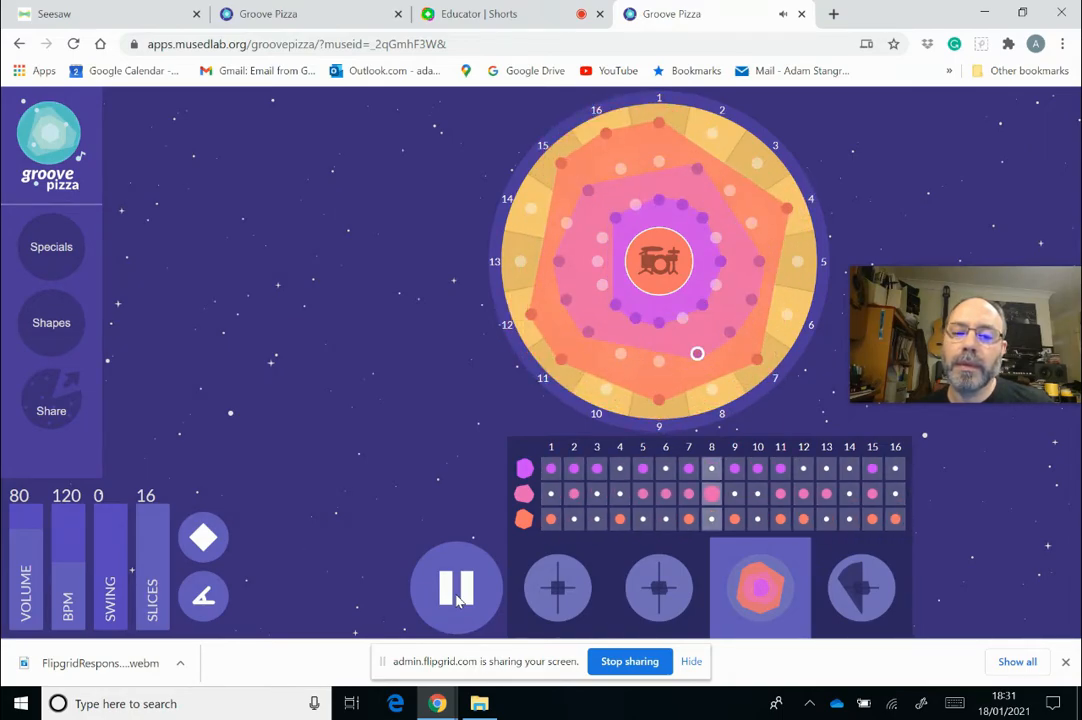
click(456, 592)
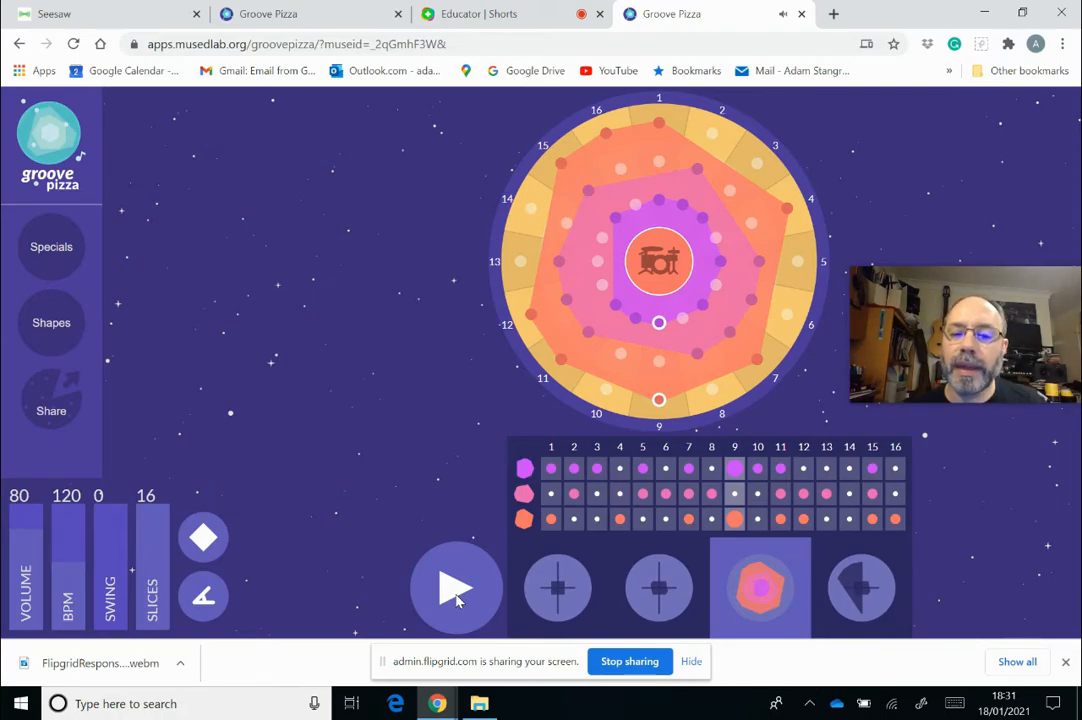
Remove the middle-row beats on slices 2, 6 and 7 from the third pattern
click(574, 494)
click(665, 494)
click(688, 494)
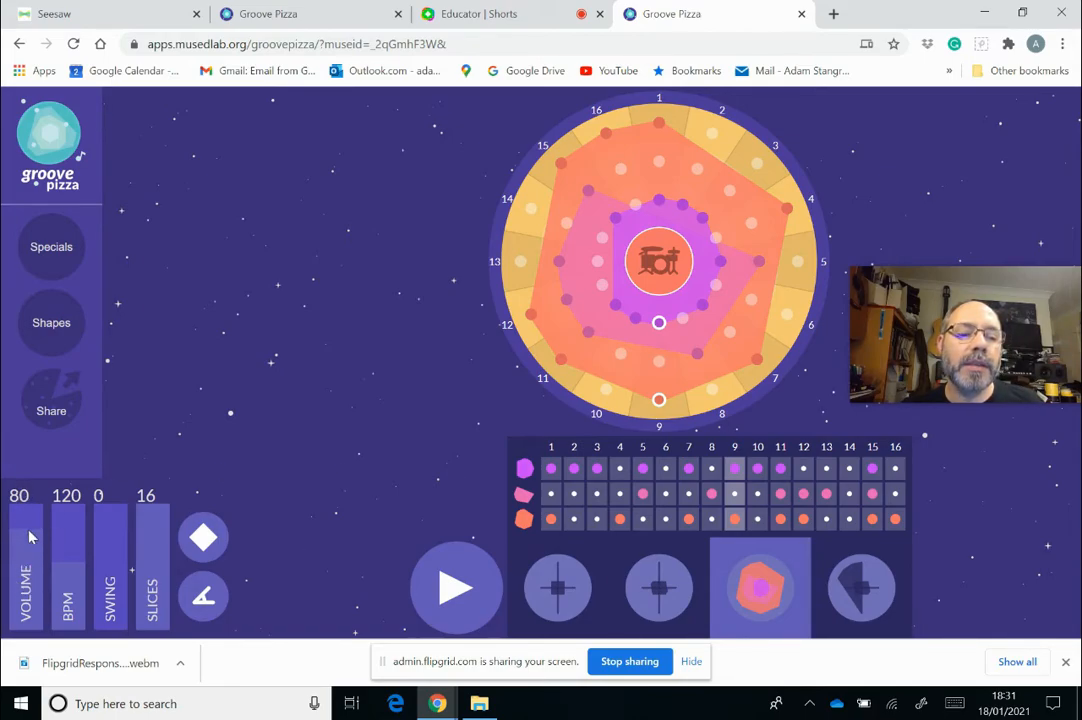
Play the first pattern and raise the volume to 100
mouse_move(29, 537)
mouse_down()
mouse_move(28, 620)
mouse_move(29, 503)
mouse_move(31, 605)
mouse_move(30, 531)
mouse_up()
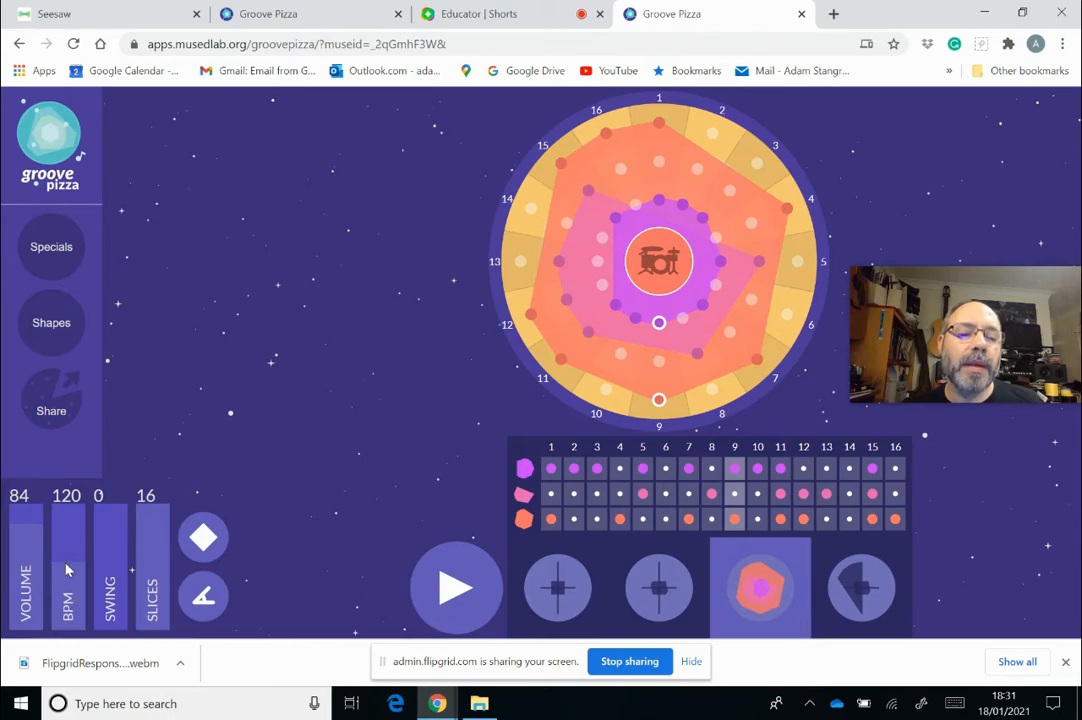
click(582, 594)
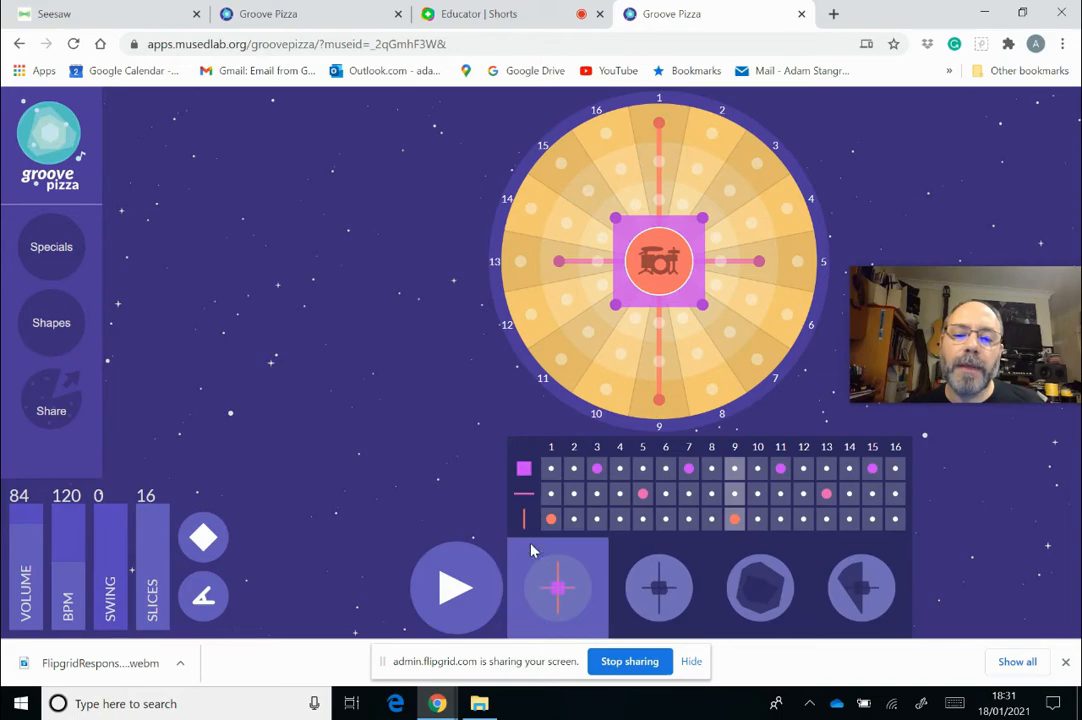
click(455, 591)
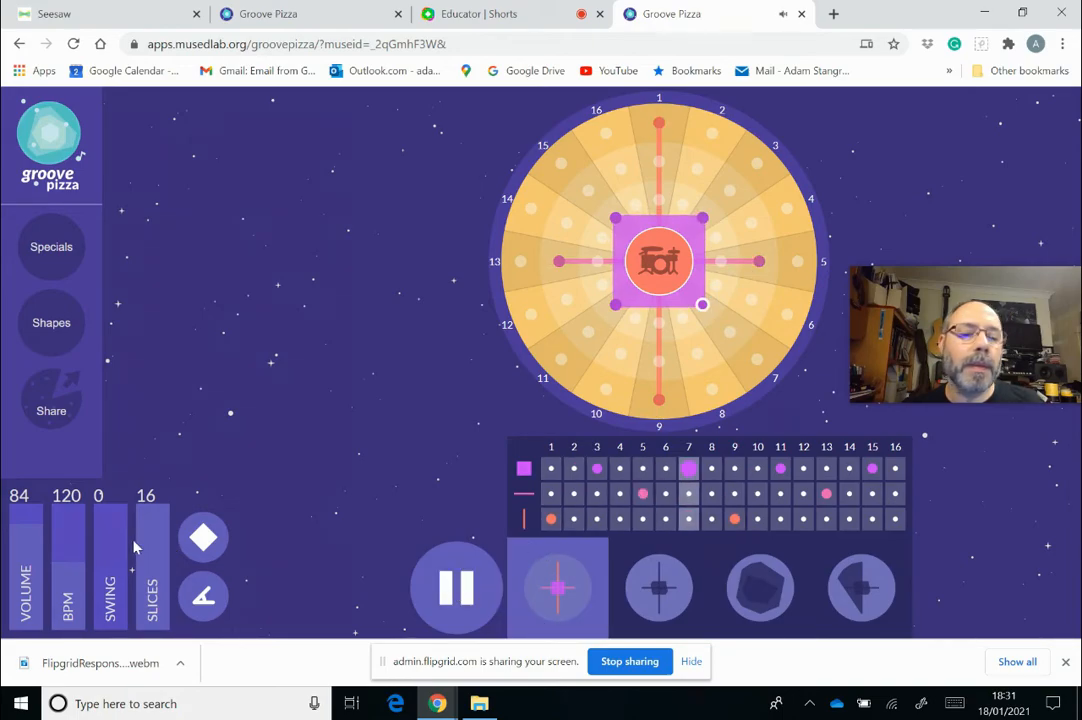
drag(33, 530, 33, 500)
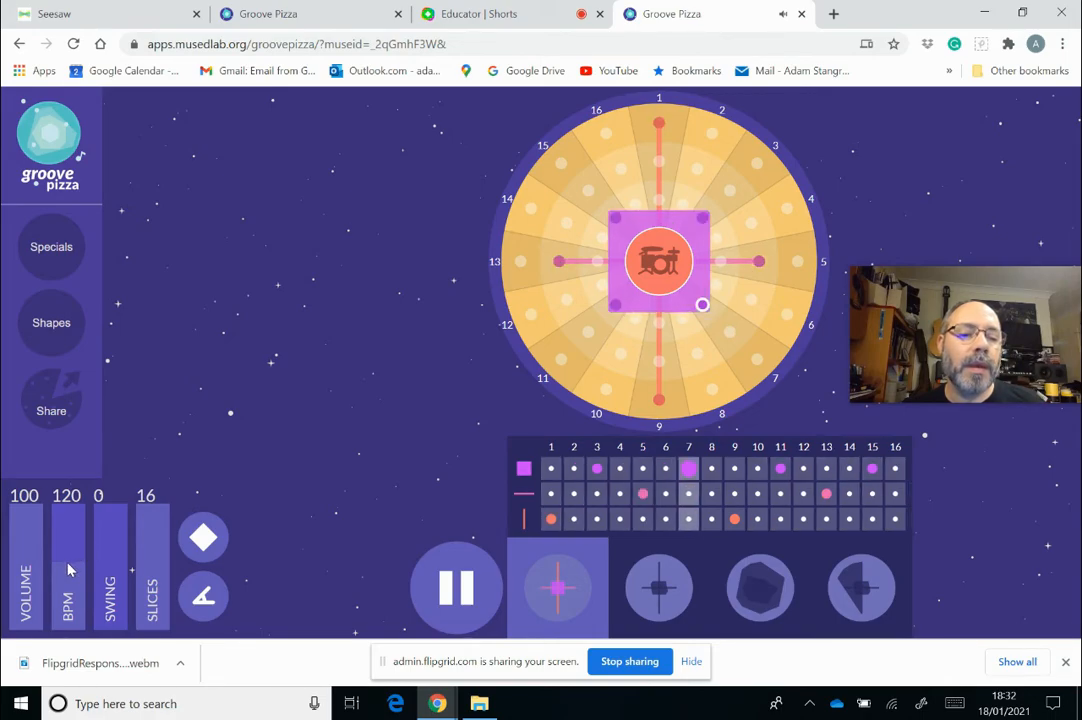
Try faster and slower tempos while the beat plays, set the tempo to 150 BPM, and stop playback
drag(68, 570, 73, 537)
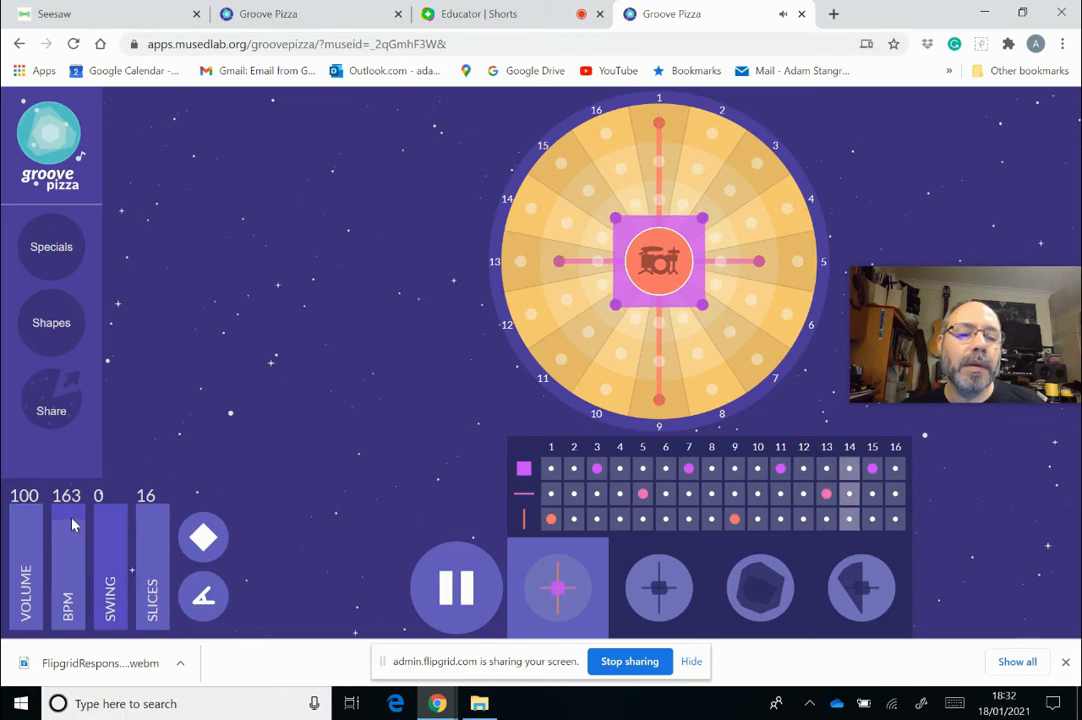
drag(72, 523, 72, 609)
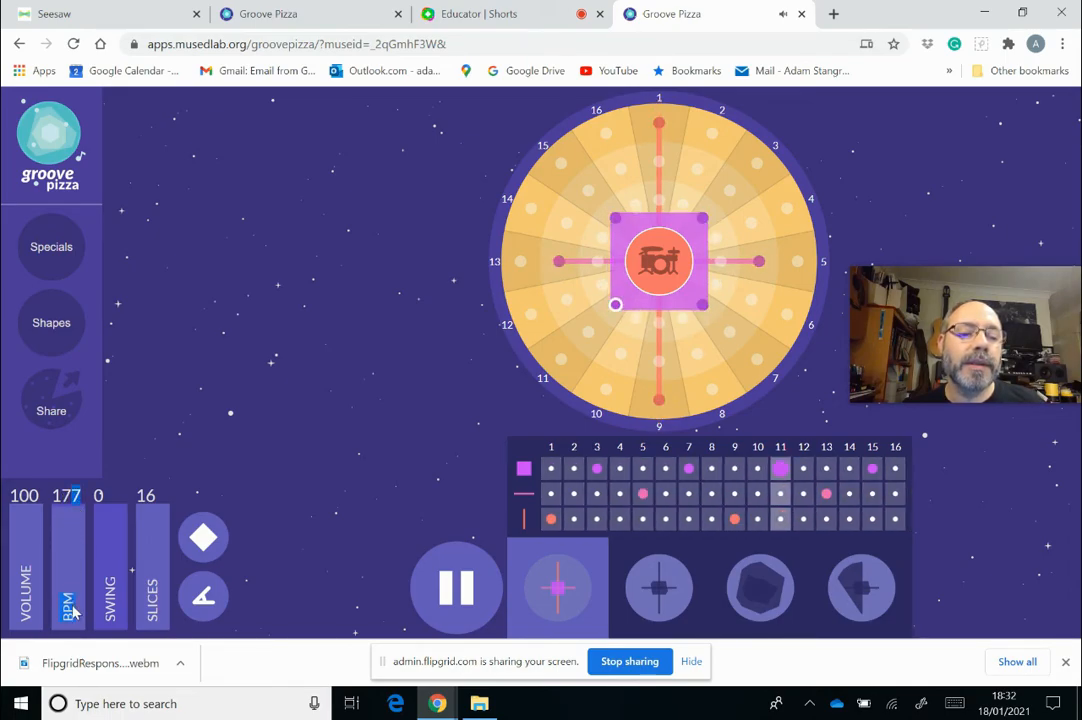
drag(67, 520, 80, 450)
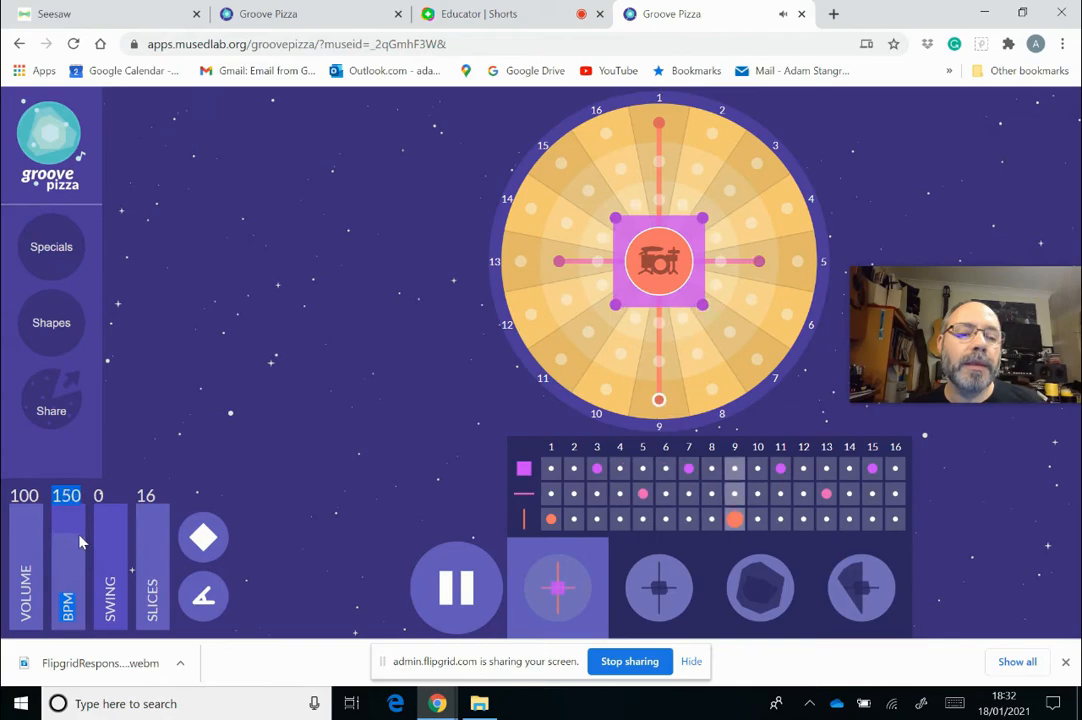
key(space)
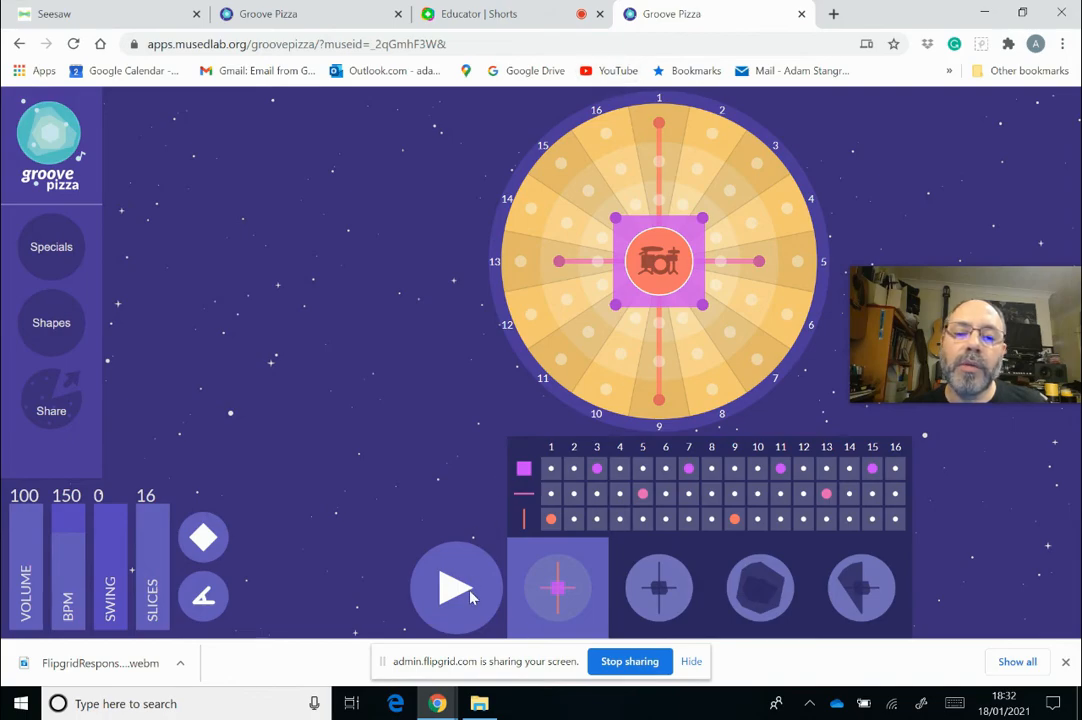
click(656, 264)
click(656, 264)
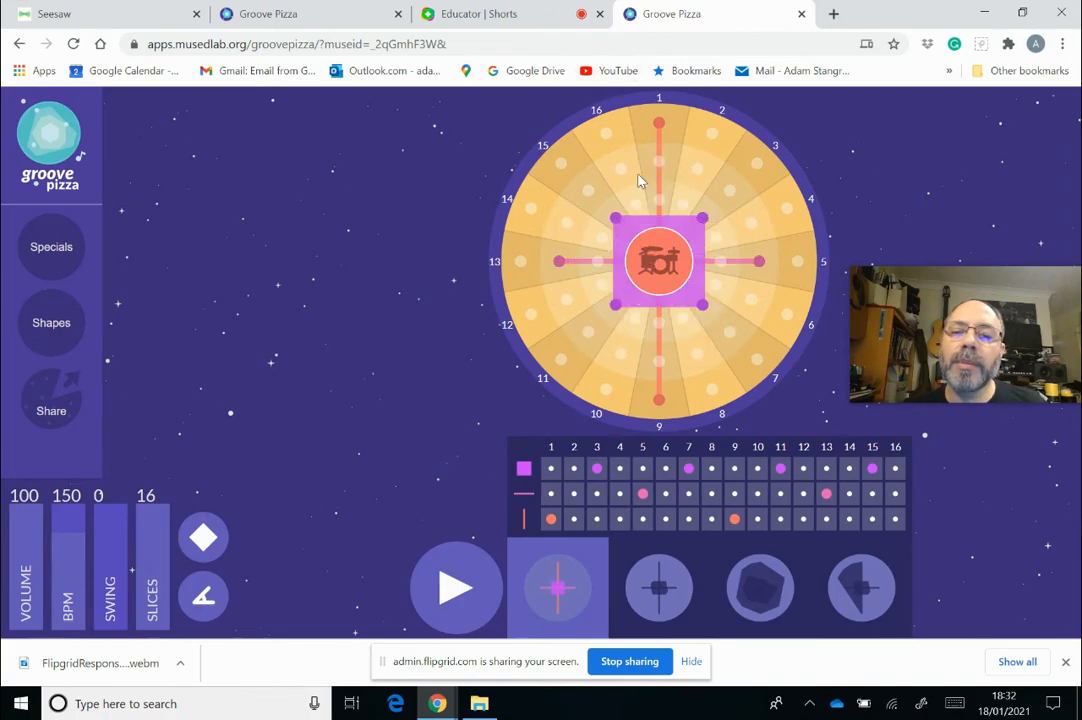
Select the full web address of the groove and open its editing options for copying
click(472, 43)
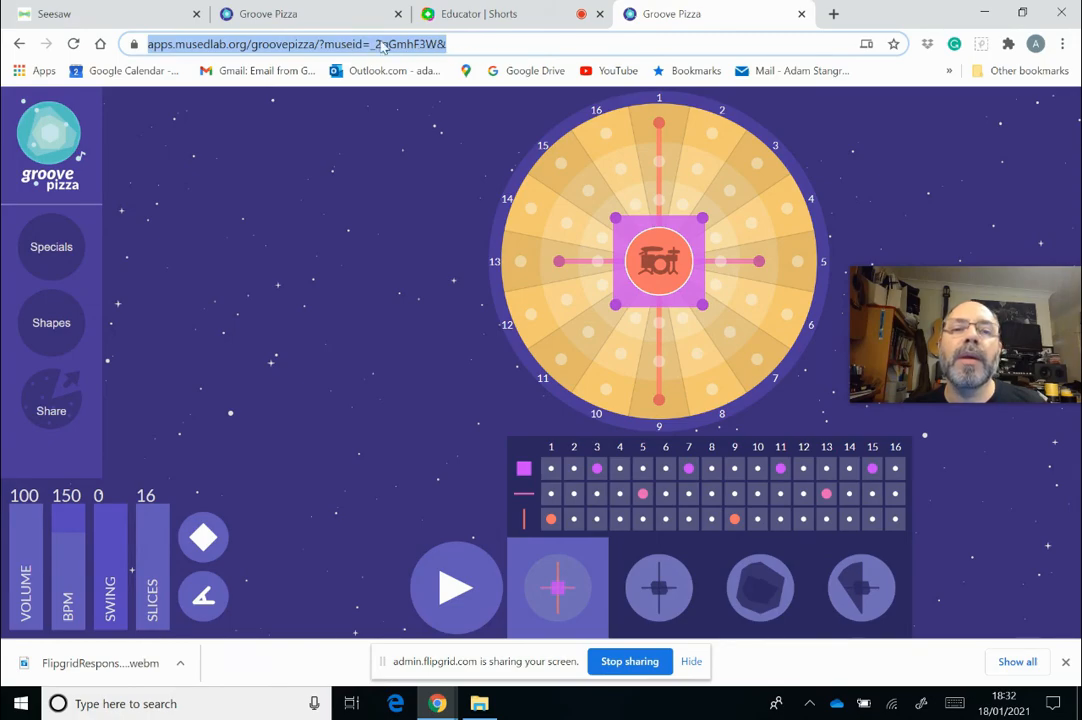
right_click(463, 43)
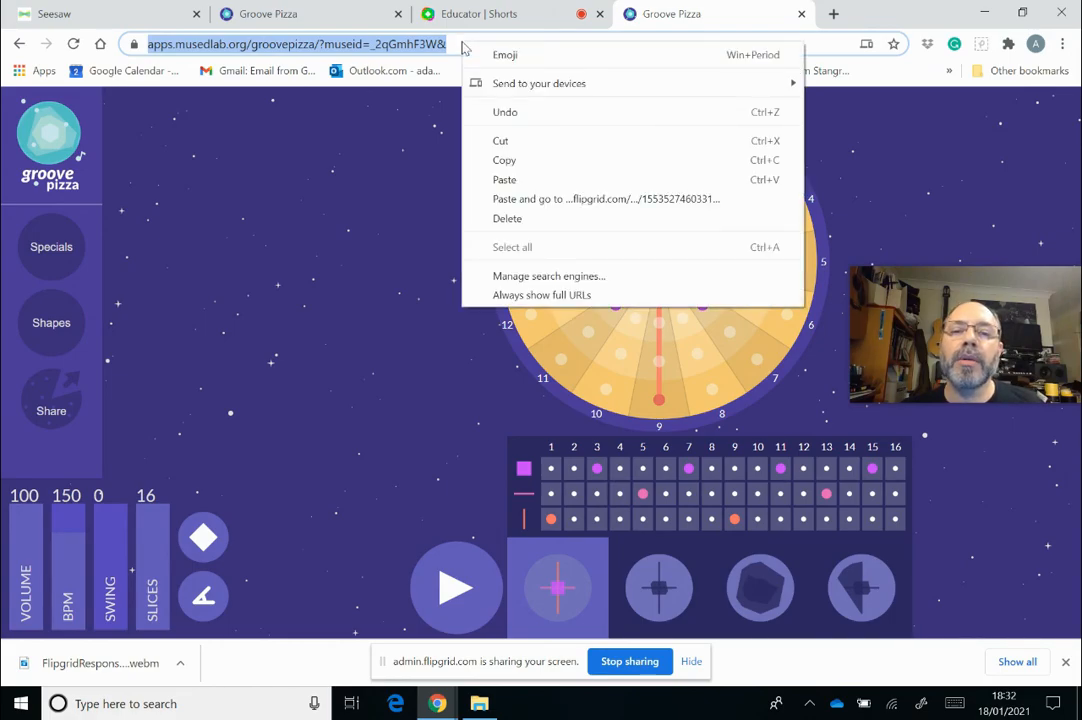